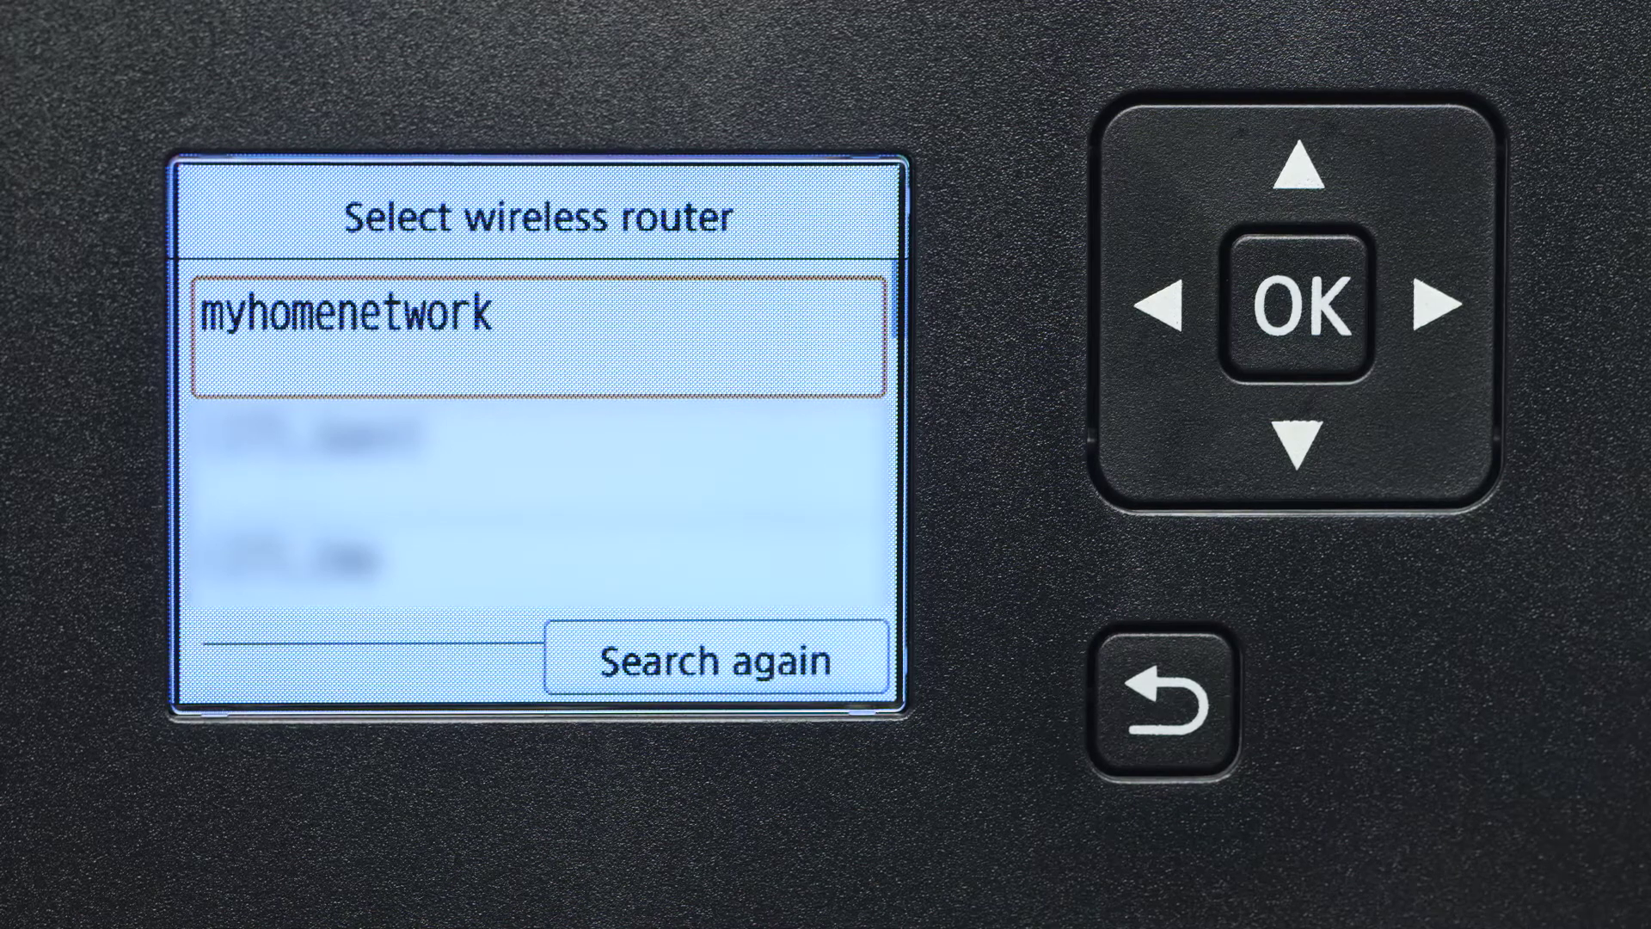
Select myhomenetwork as the router and open the on-screen keyboard for its passphrase.
{"action": "left_click", "coordinate": [1297, 305]}
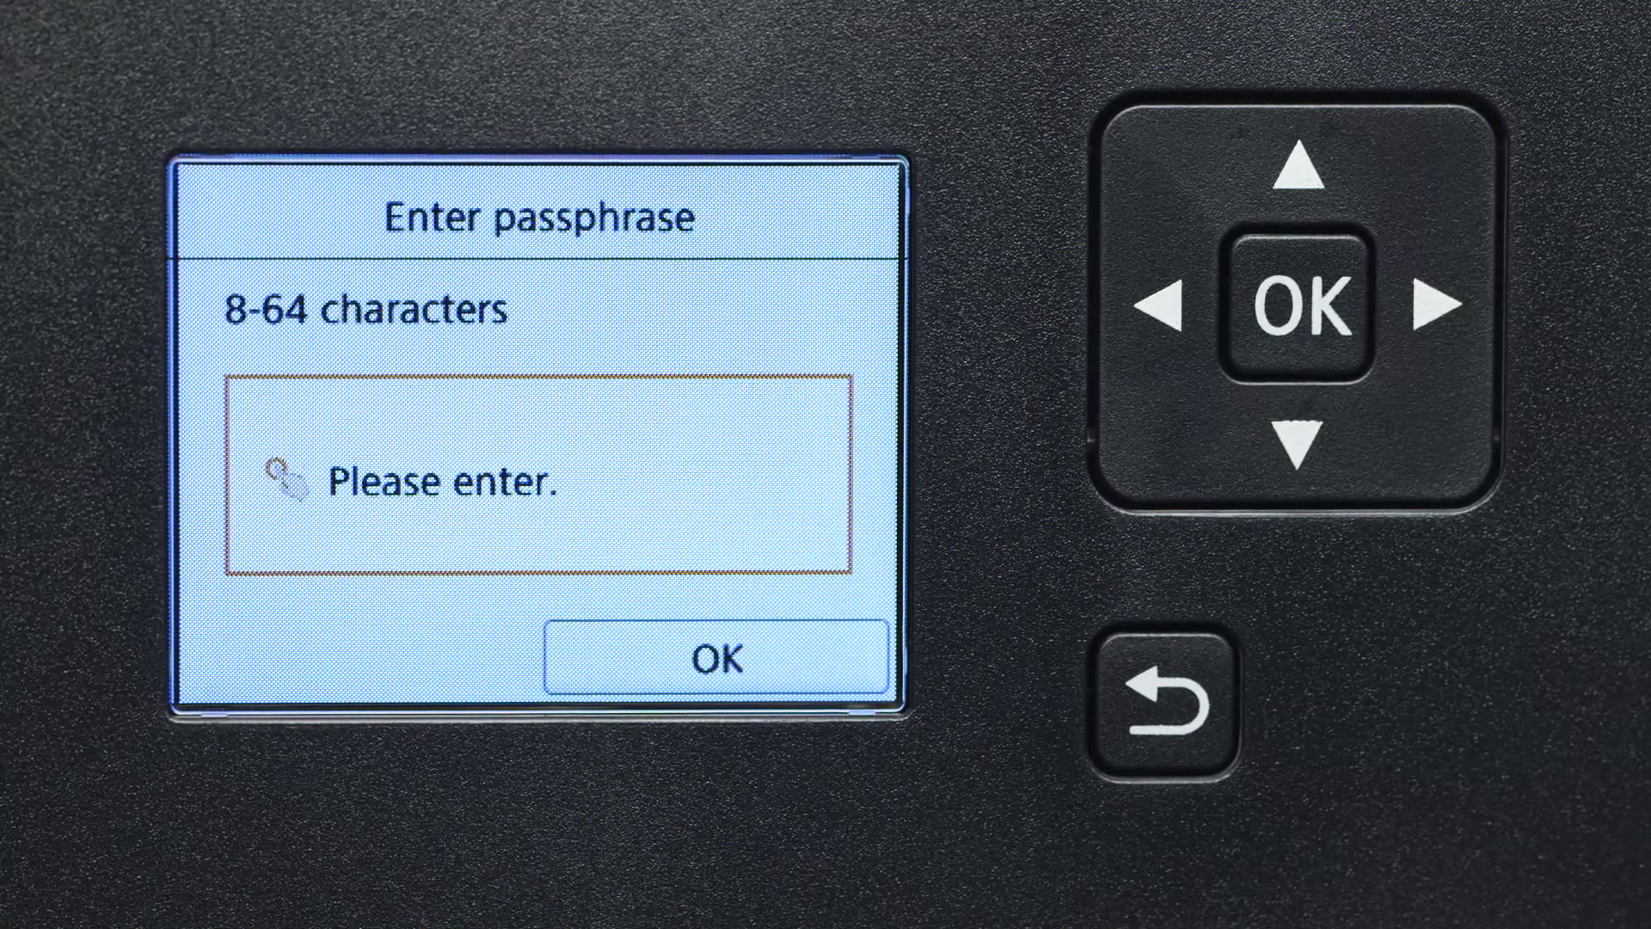
{"action": "left_click", "coordinate": [1296, 306]}
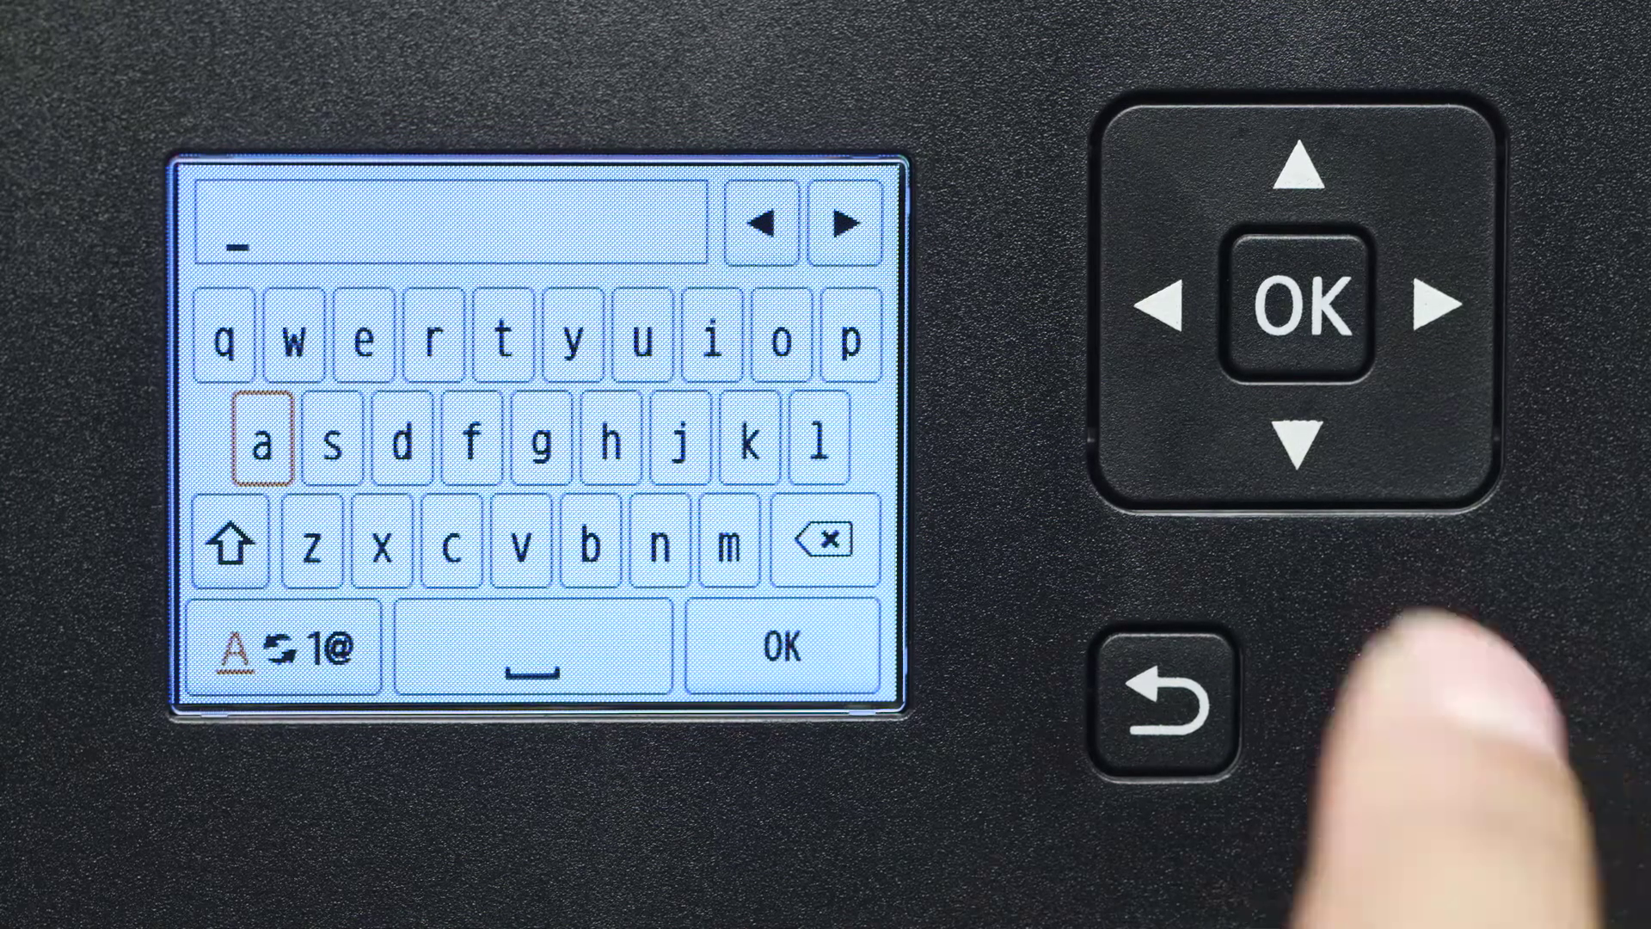
Type the eight-character router passphrase on the panel keyboard, switching case and symbols as needed.
{"action": "left_click", "coordinate": [1296, 443]}
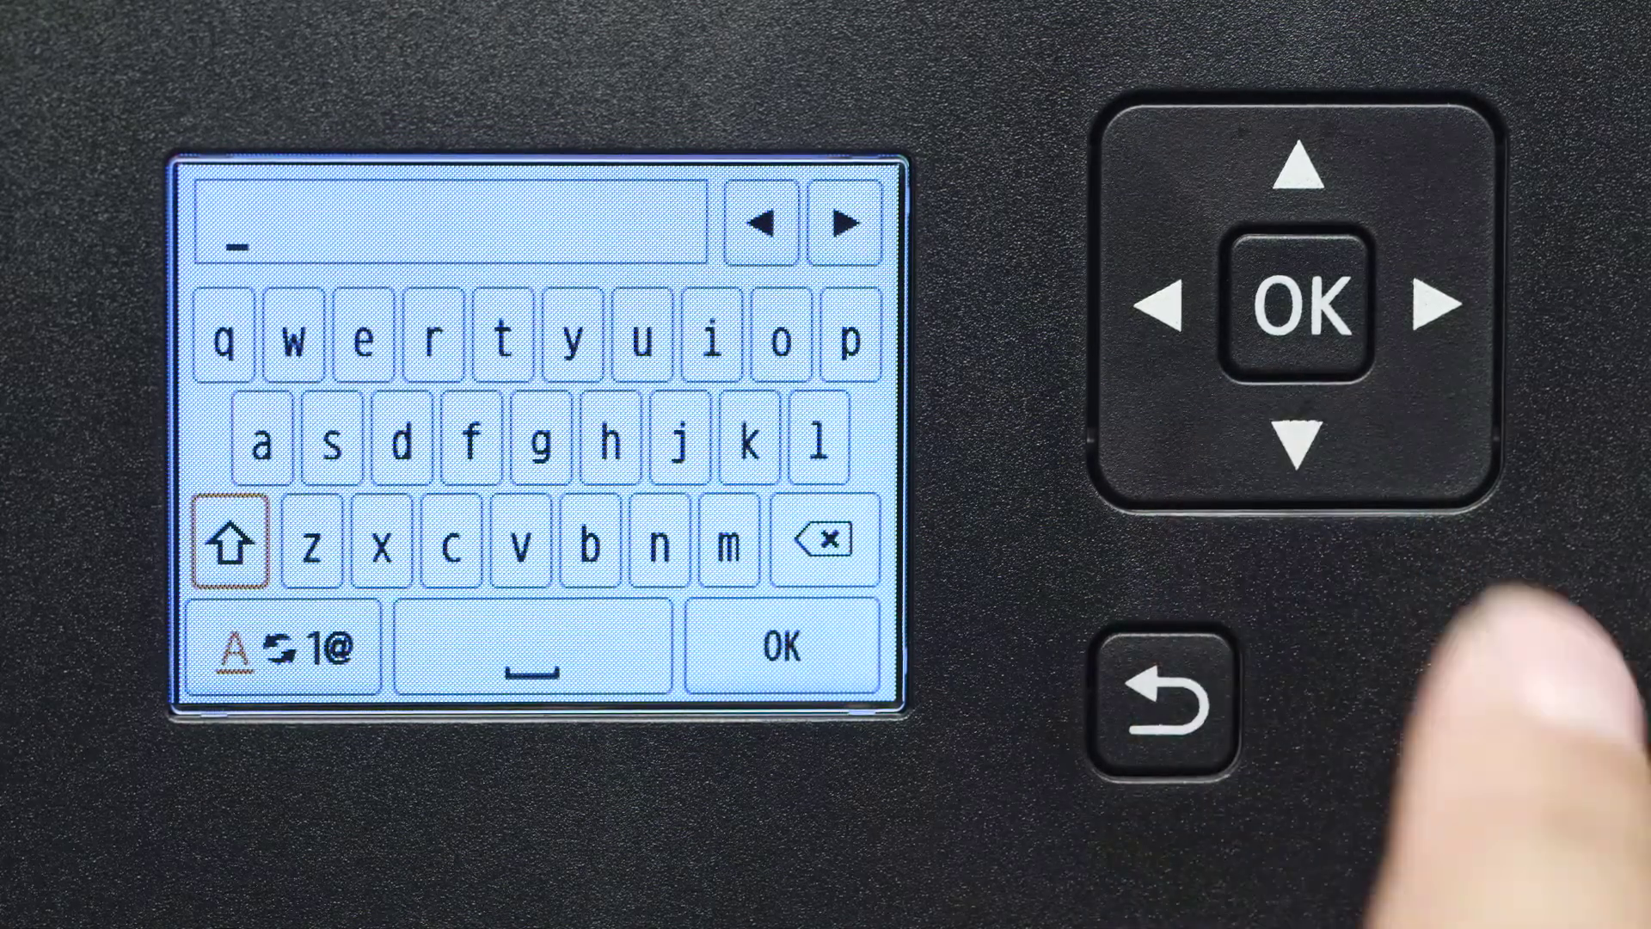
{"action": "left_click", "coordinate": [1297, 306]}
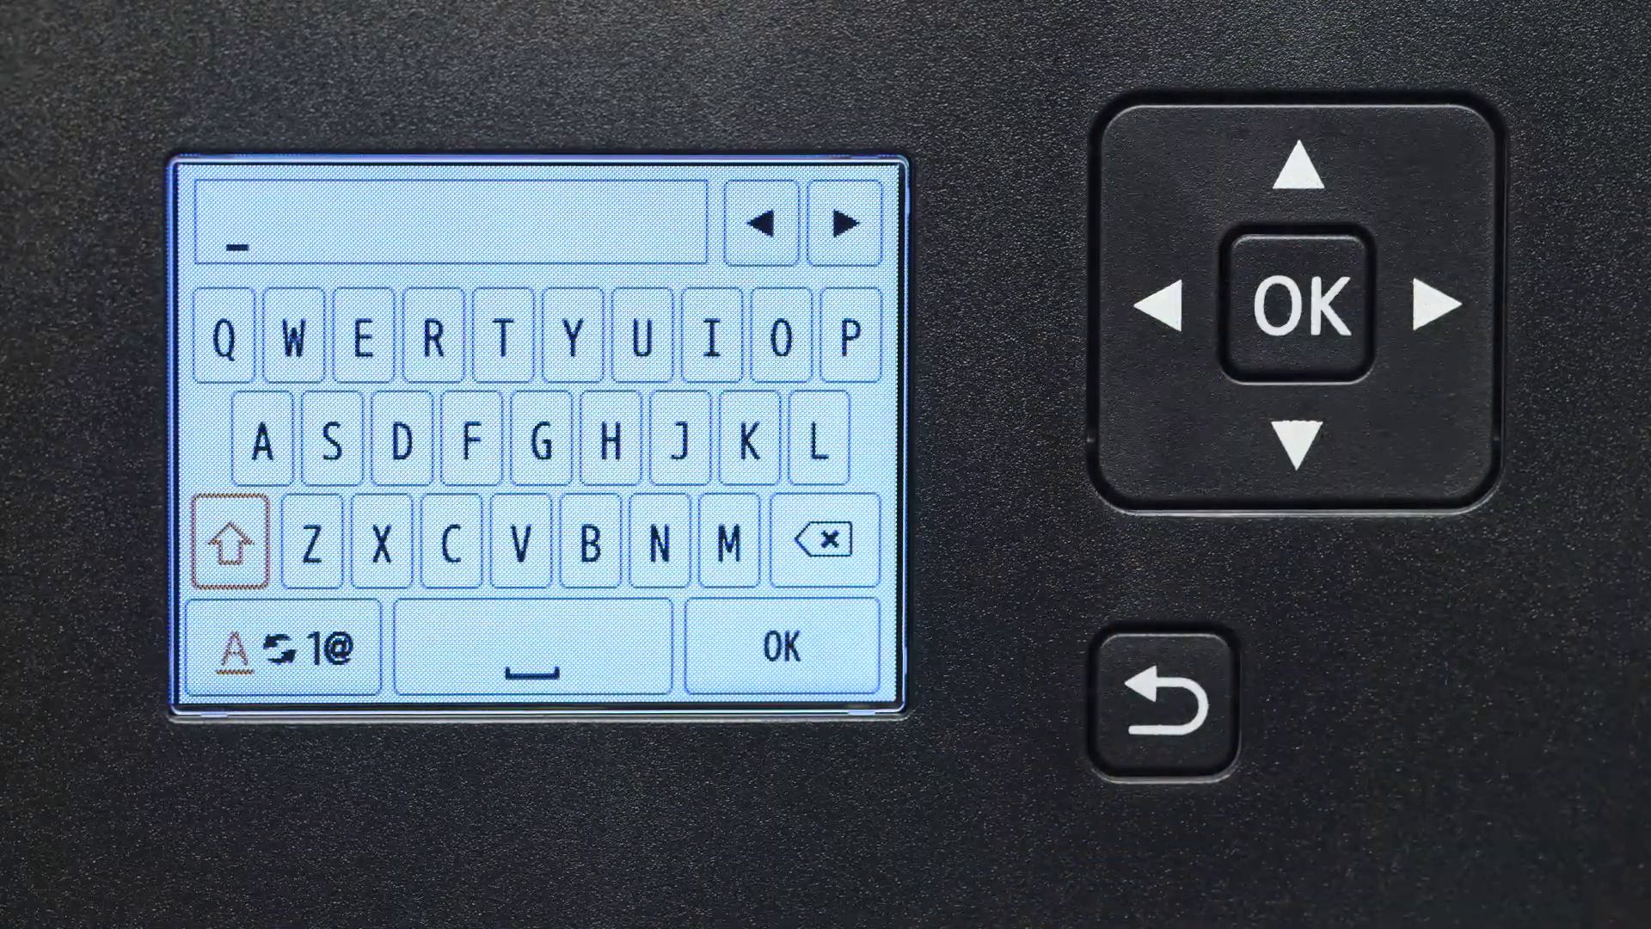
{"action": "left_click", "coordinate": [1297, 443]}
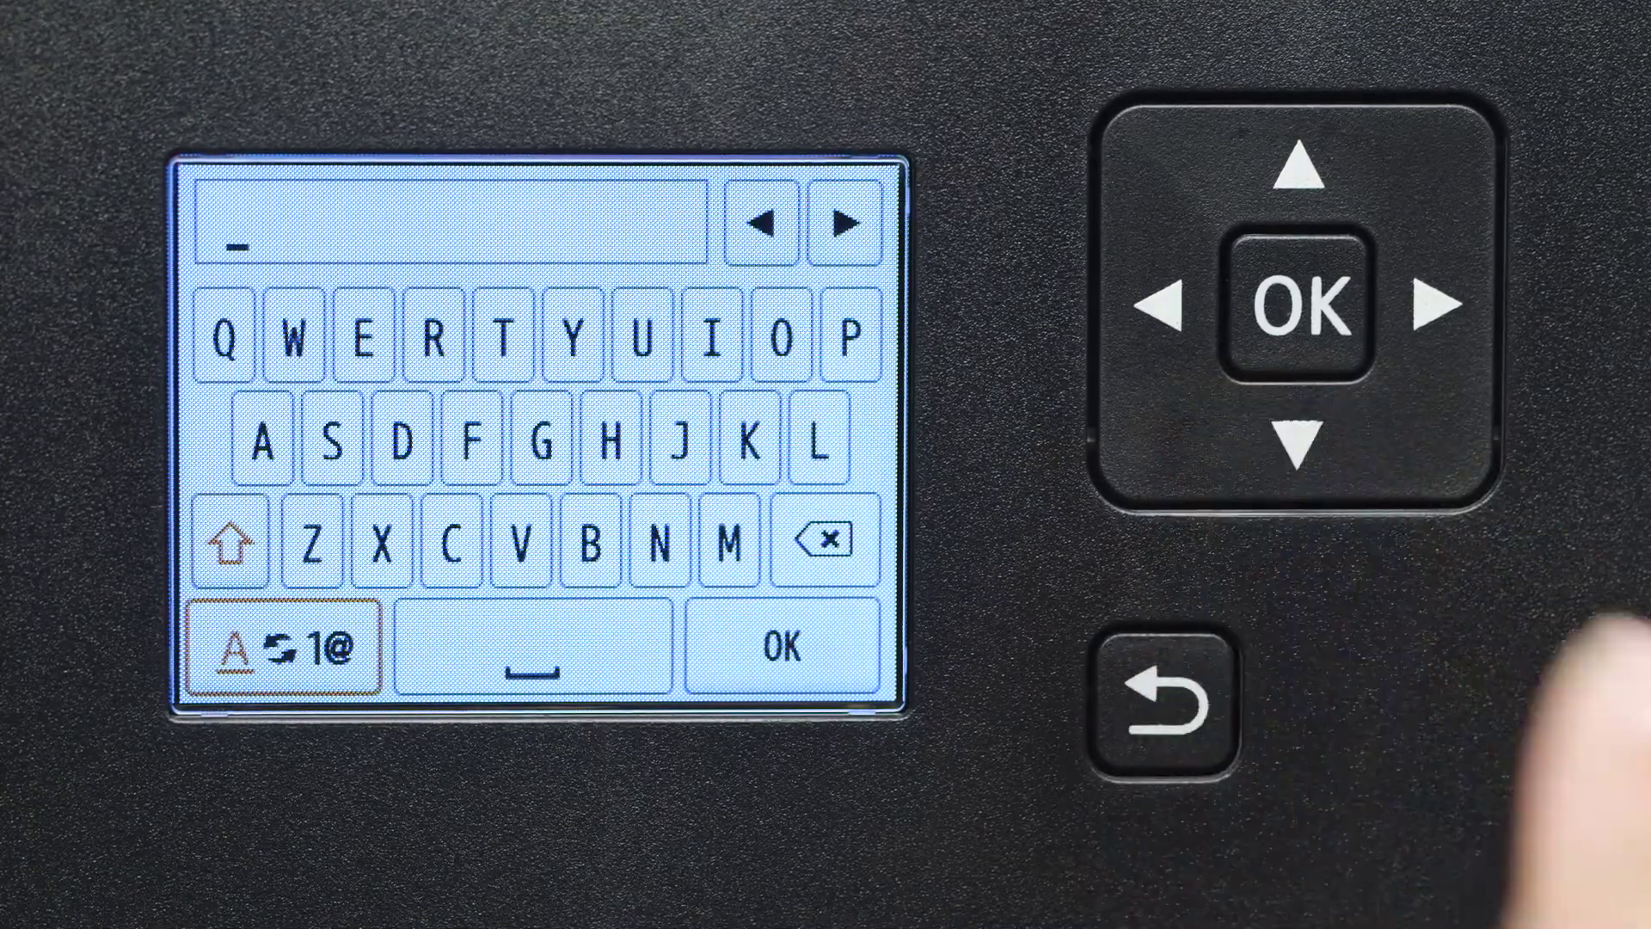
{"action": "left_click", "coordinate": [1296, 306]}
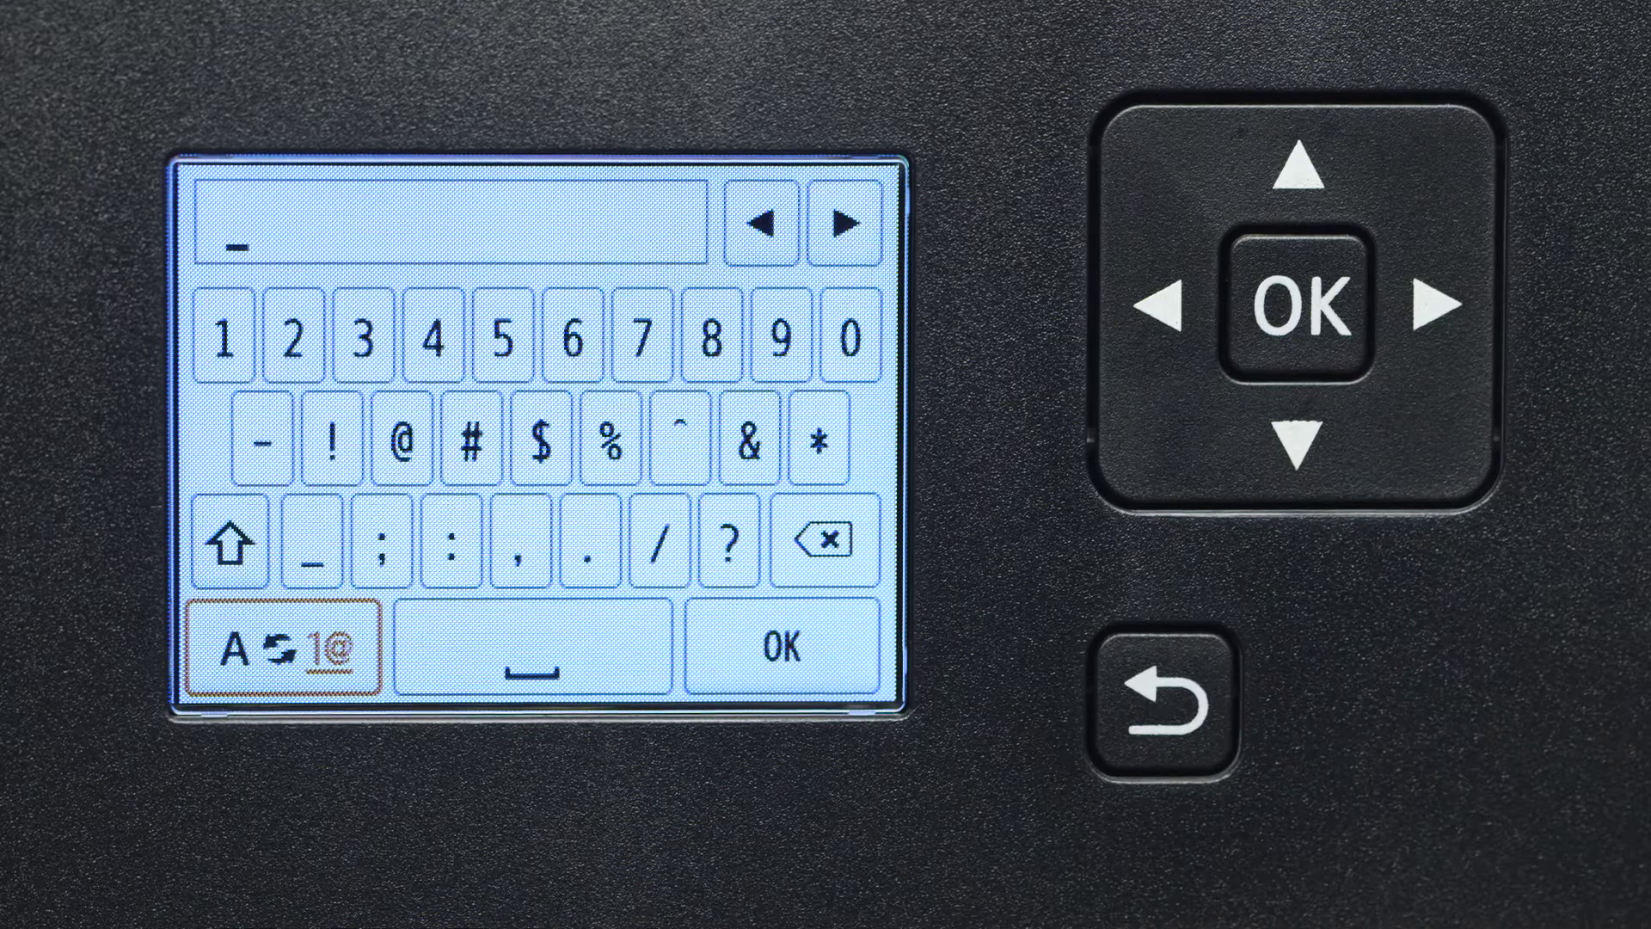
{"action": "left_click", "coordinate": [1296, 305]}
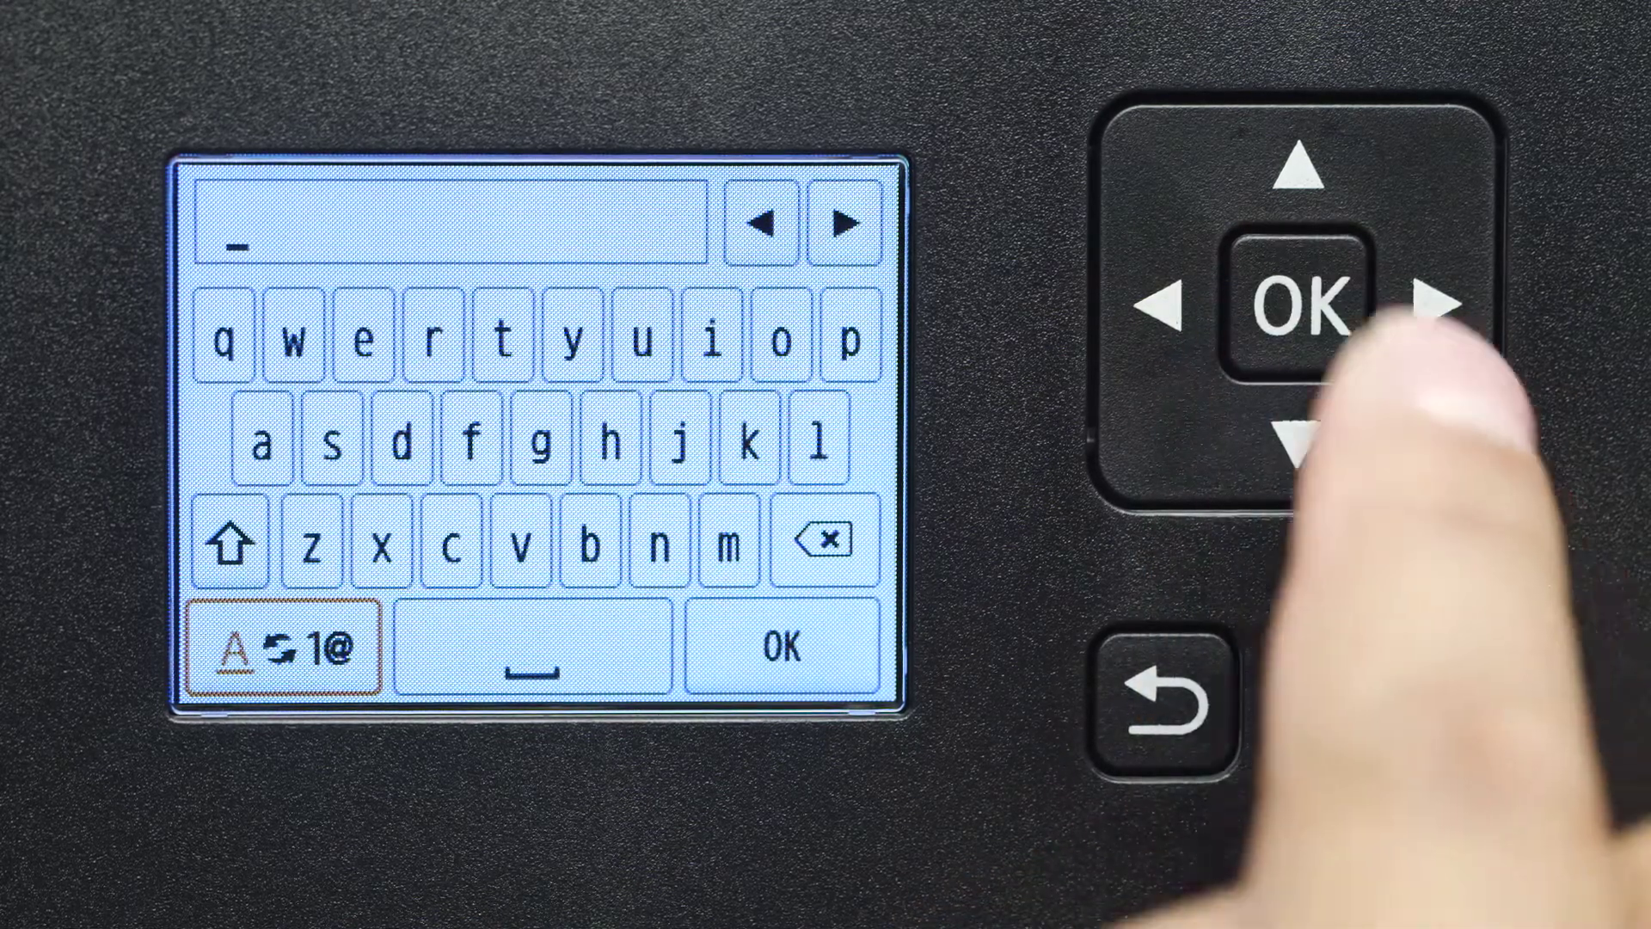
{"action": "left_click", "coordinate": [1296, 168]}
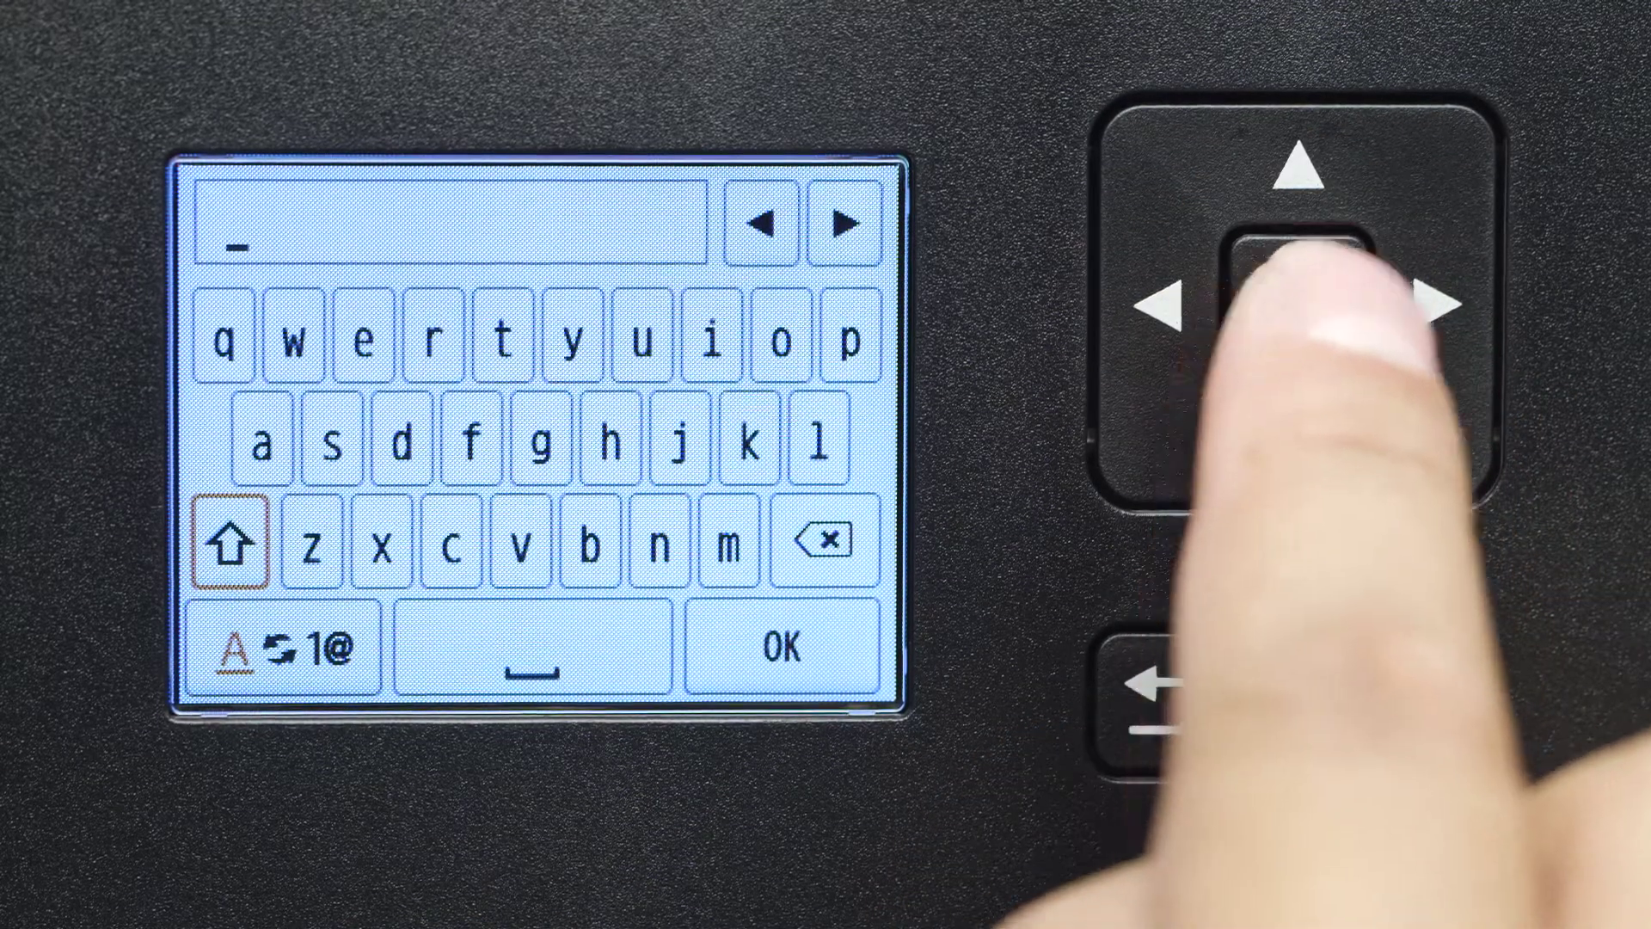
{"action": "left_click", "coordinate": [1297, 306]}
{"action": "left_click", "coordinate": [1296, 168]}
{"action": "left_click", "coordinate": [1296, 306]}
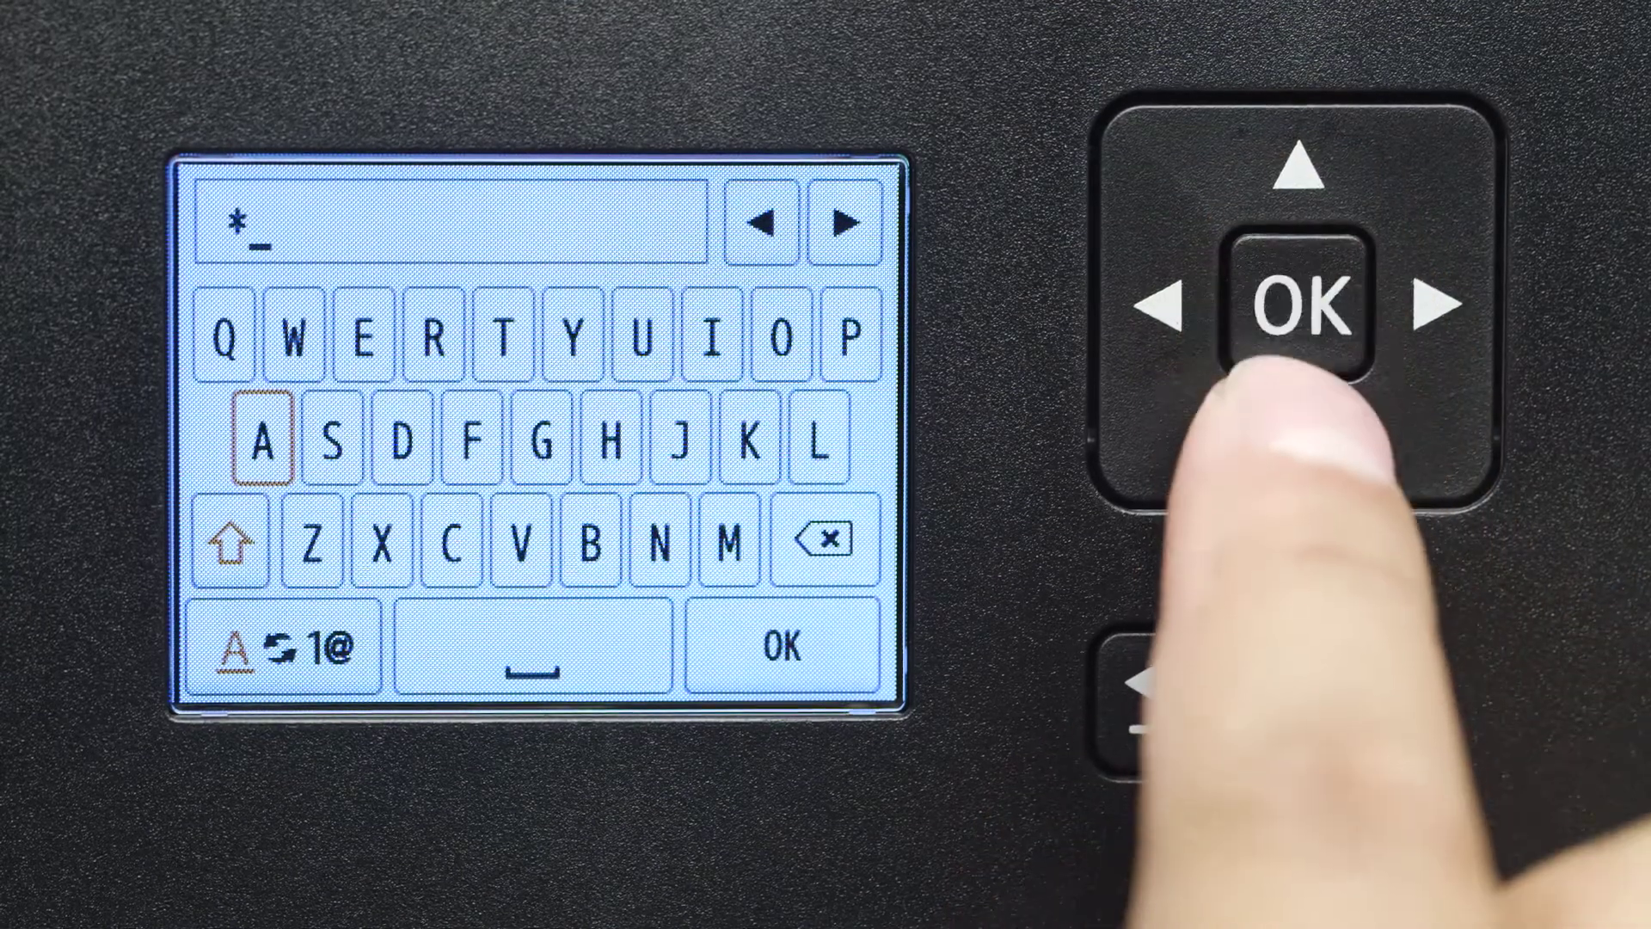
{"action": "left_click", "coordinate": [1297, 440]}
{"action": "left_click", "coordinate": [1297, 305]}
{"action": "left_click", "coordinate": [1426, 297]}
{"action": "left_click", "coordinate": [1426, 297]}
{"action": "left_click", "coordinate": [1425, 297]}
{"action": "left_click", "coordinate": [1297, 306]}
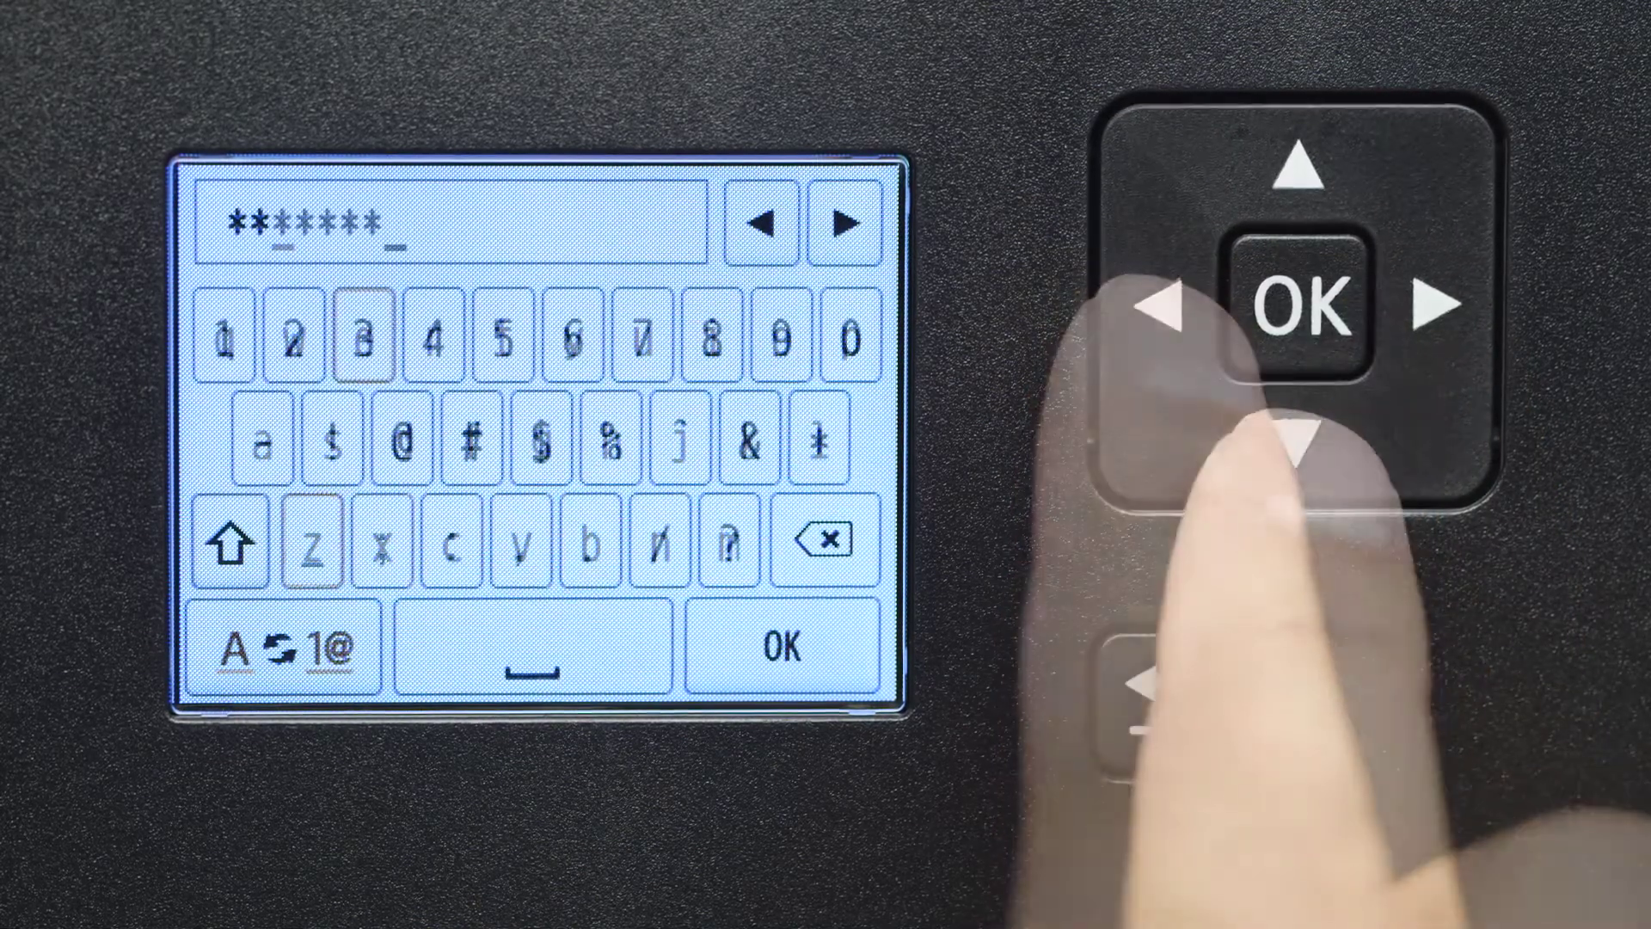
{"action": "left_click", "coordinate": [1433, 306]}
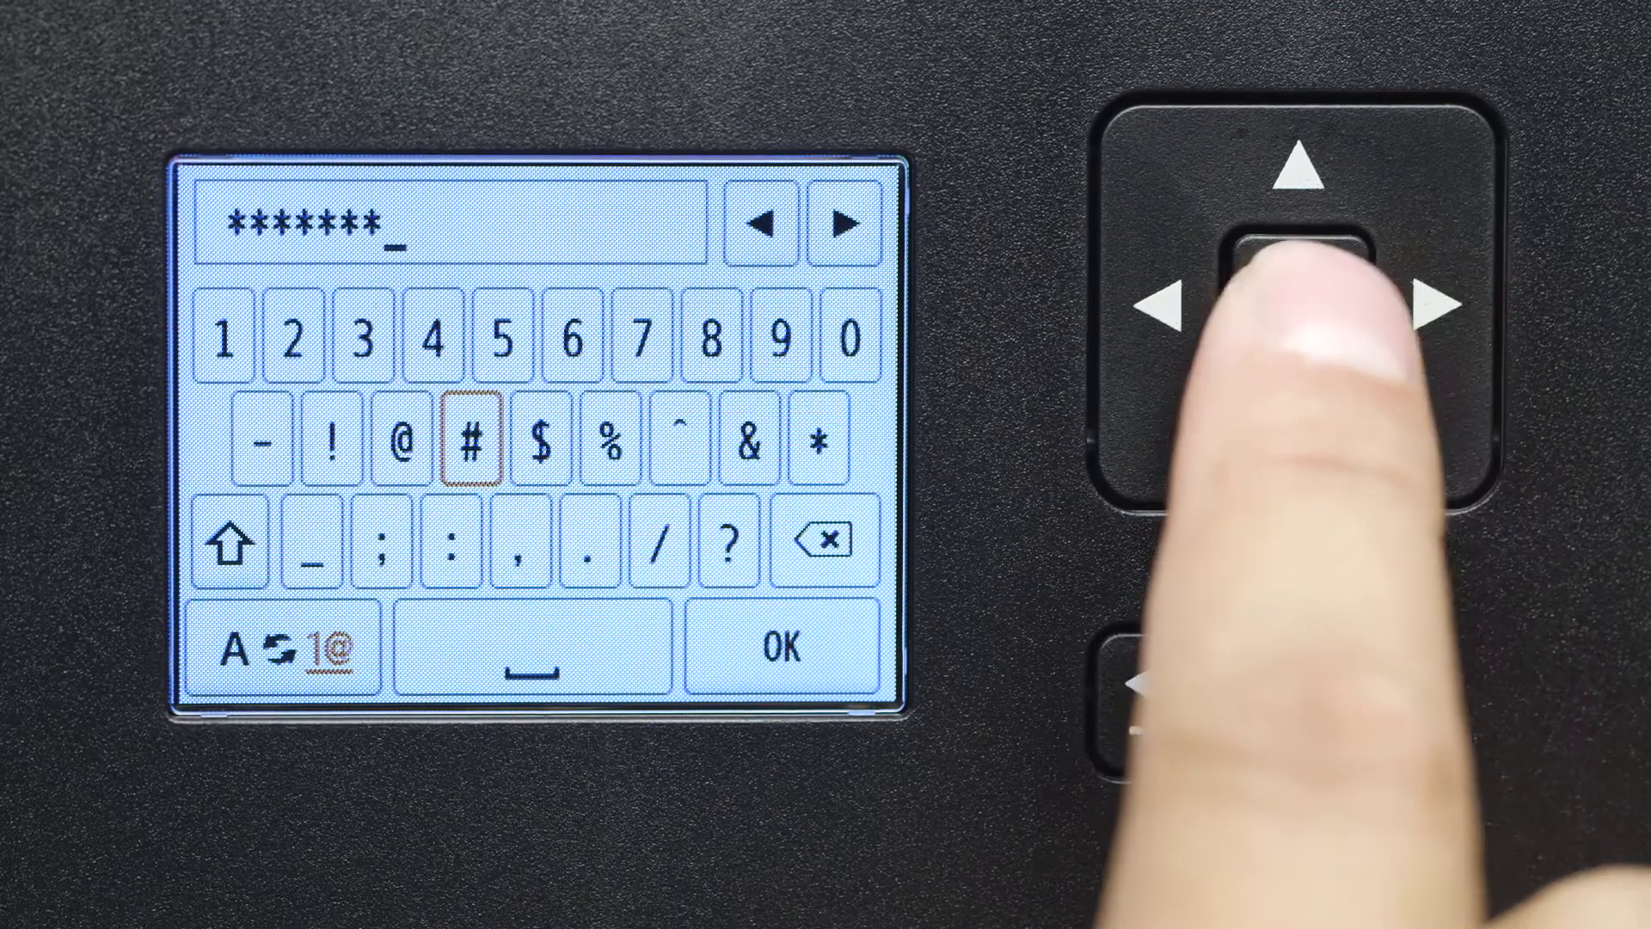
{"action": "left_click", "coordinate": [1296, 306]}
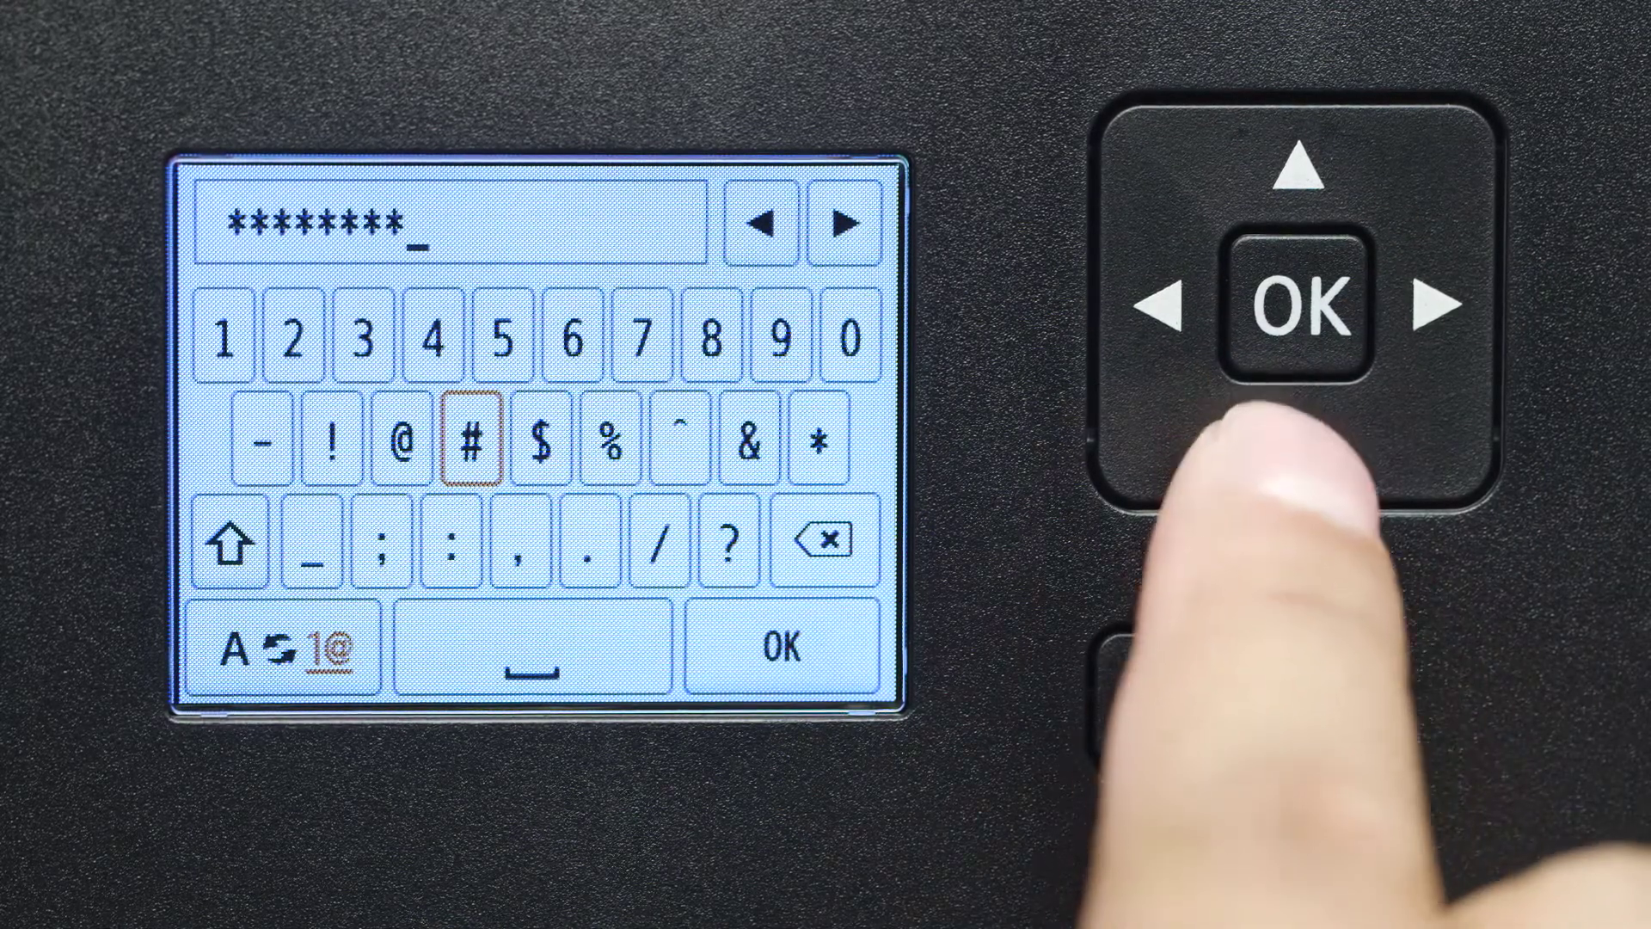
{"action": "left_click", "coordinate": [1297, 446]}
{"action": "left_click", "coordinate": [1435, 306]}
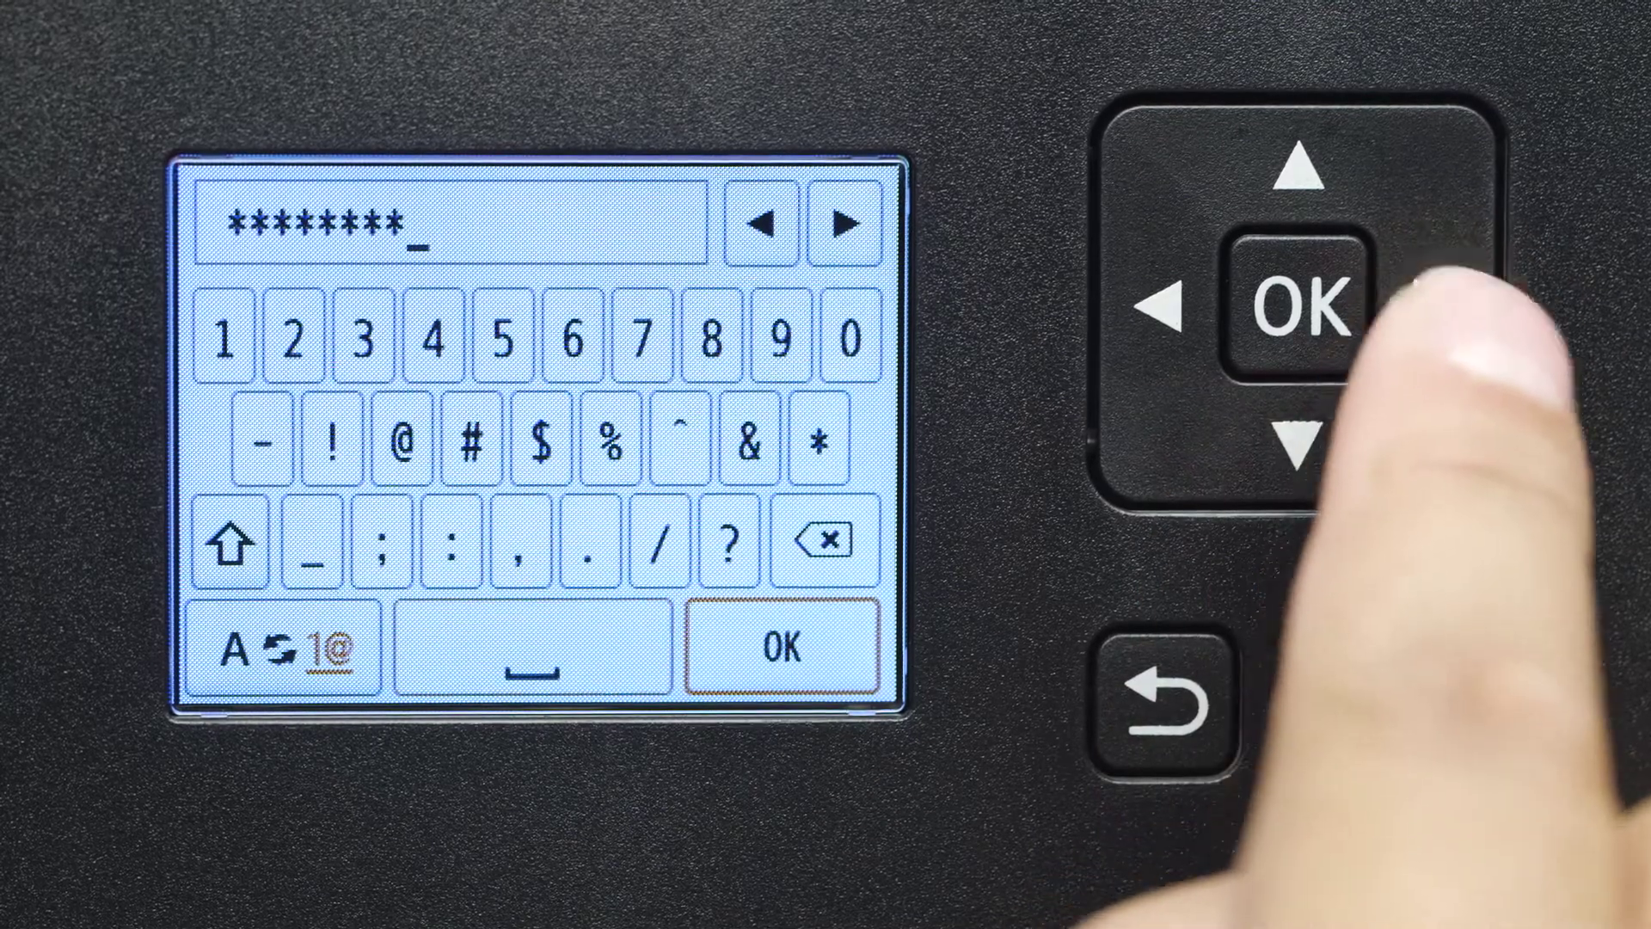
{"action": "left_click", "coordinate": [1295, 306]}
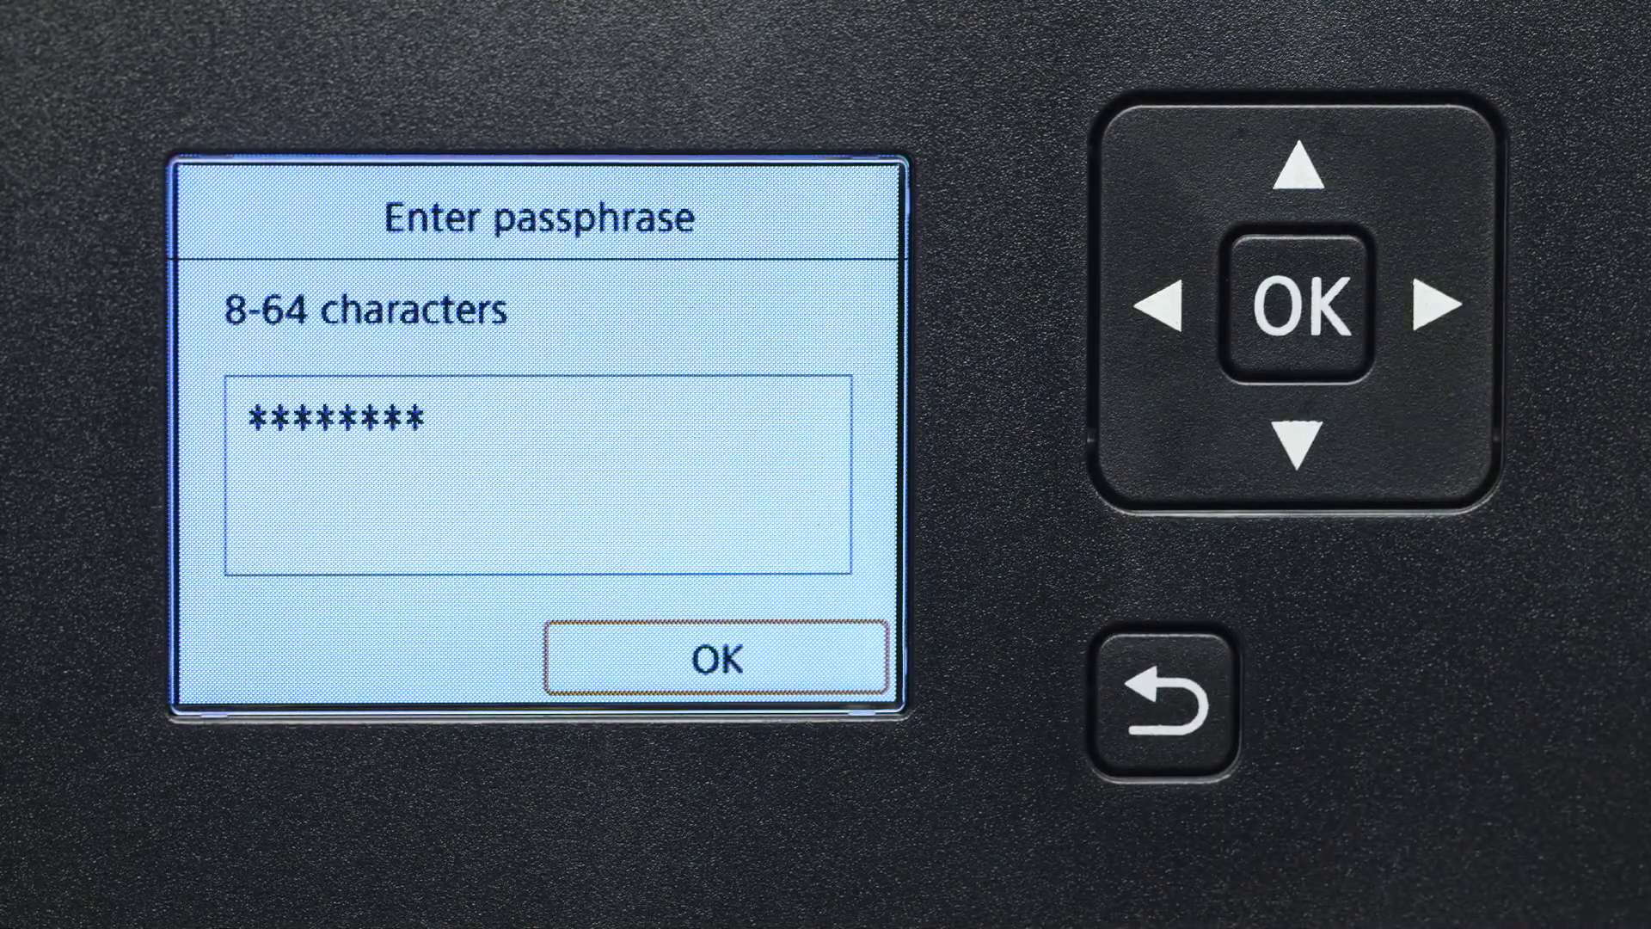
Submit the passphrase to join myhomenetwork and dismiss the Connected to the wireless router message.
{"action": "left_click", "coordinate": [1296, 307]}
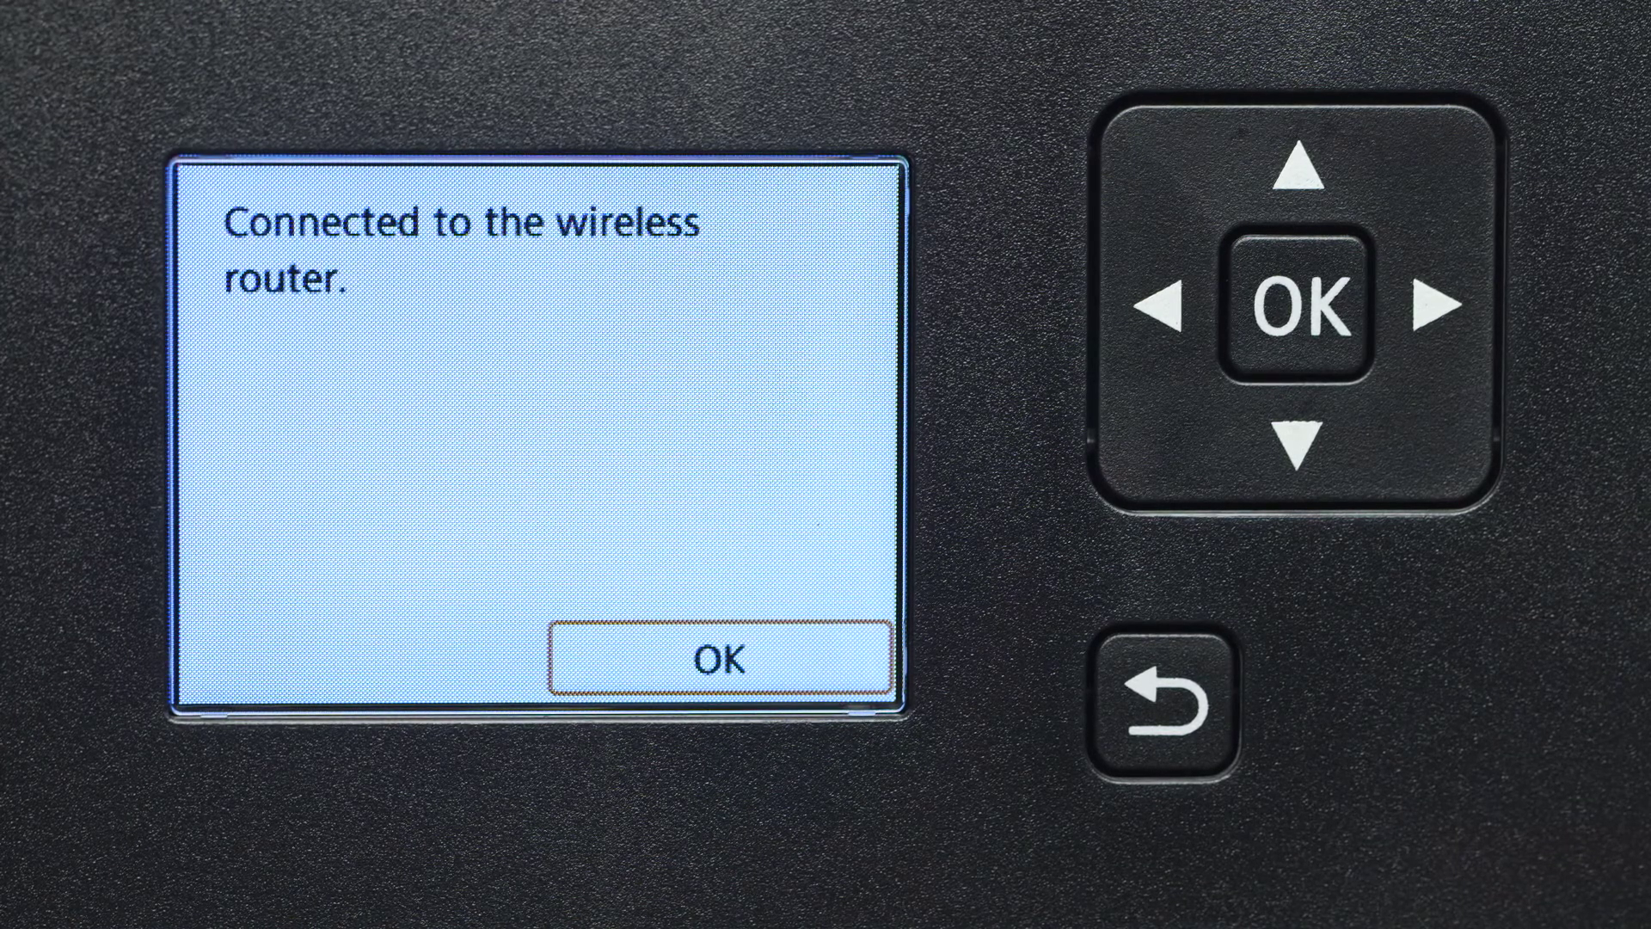
{"action": "left_click", "coordinate": [1297, 305]}
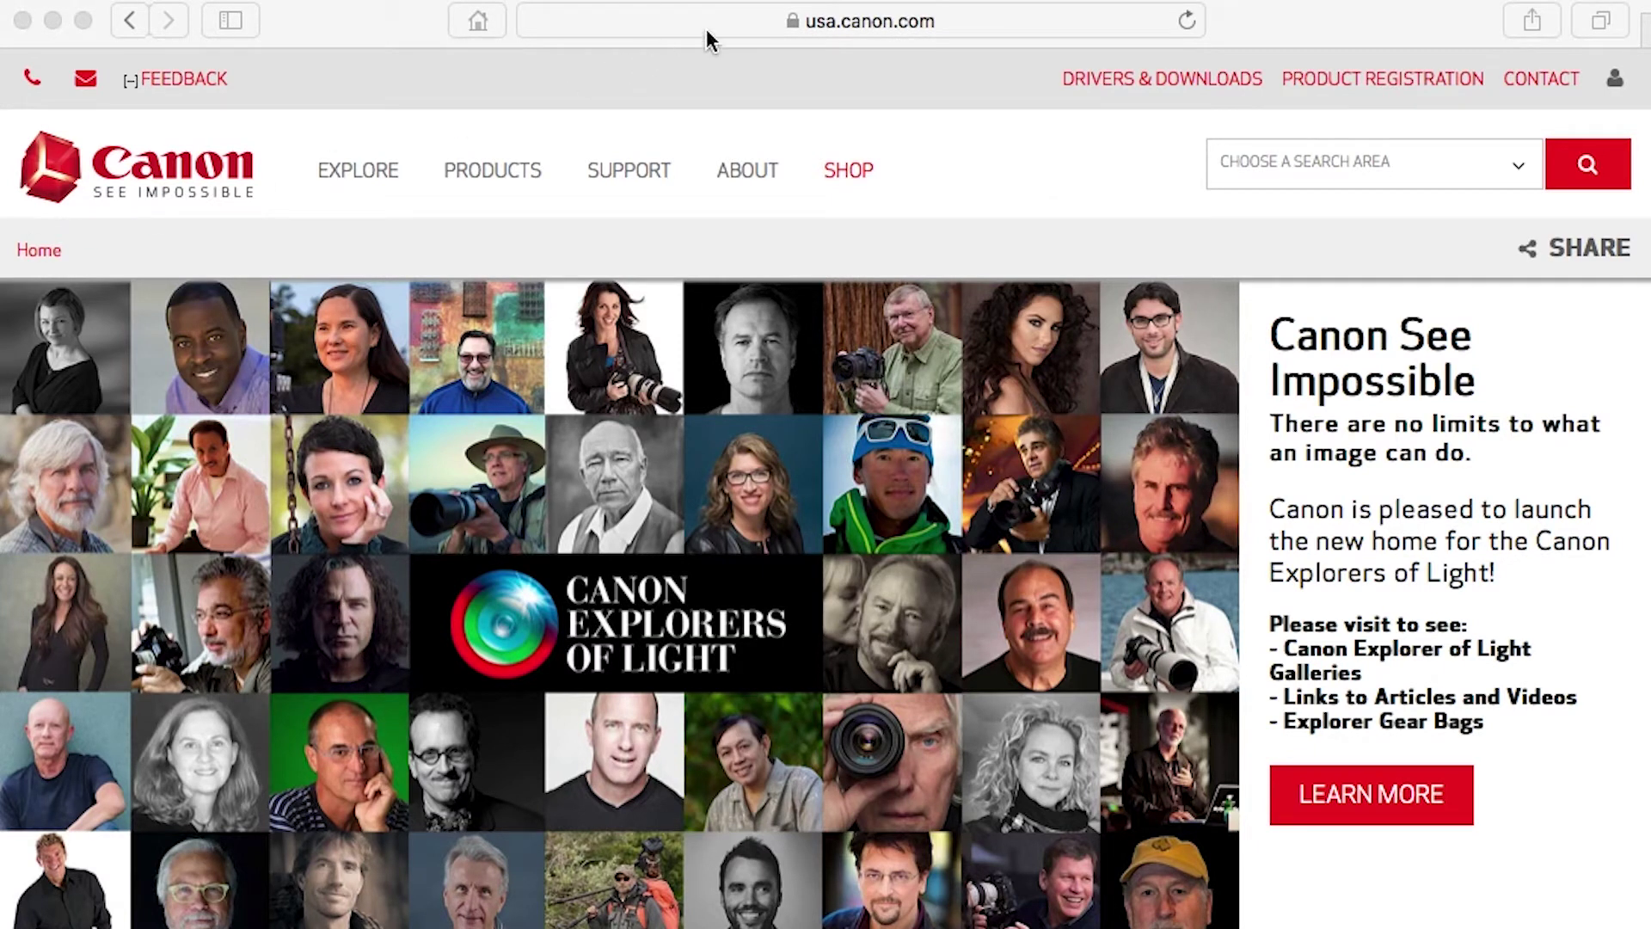
Enter ij.start.canon in the Safari address bar.
{"action": "left_click", "coordinate": [834, 19]}
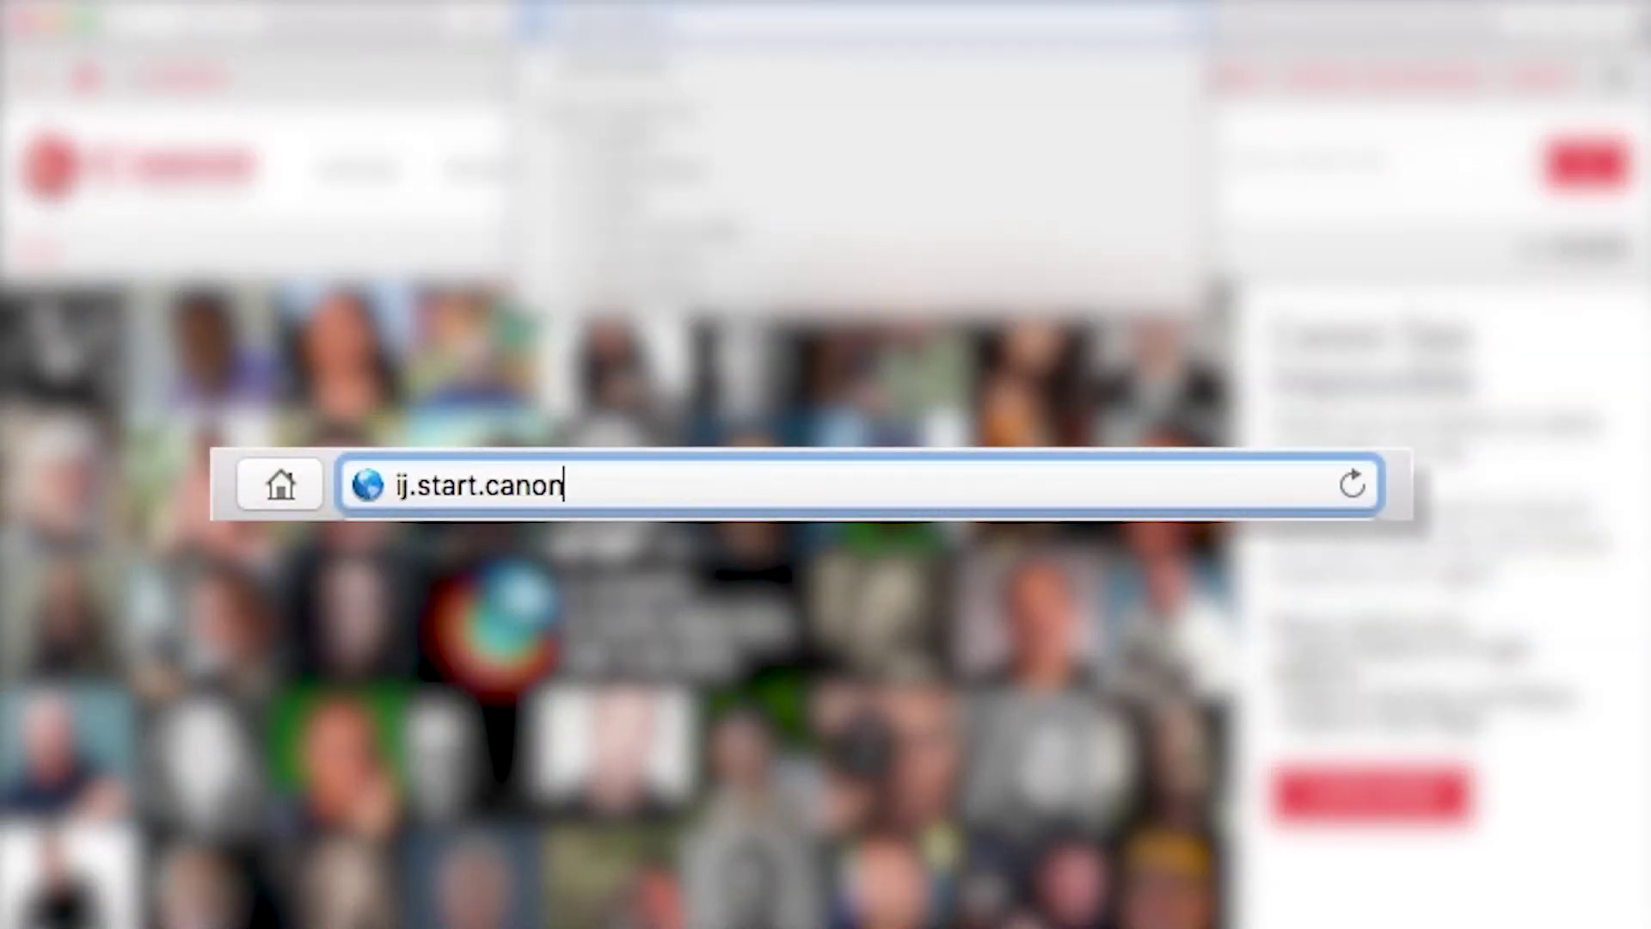
{"action": "type", "text": "n"}
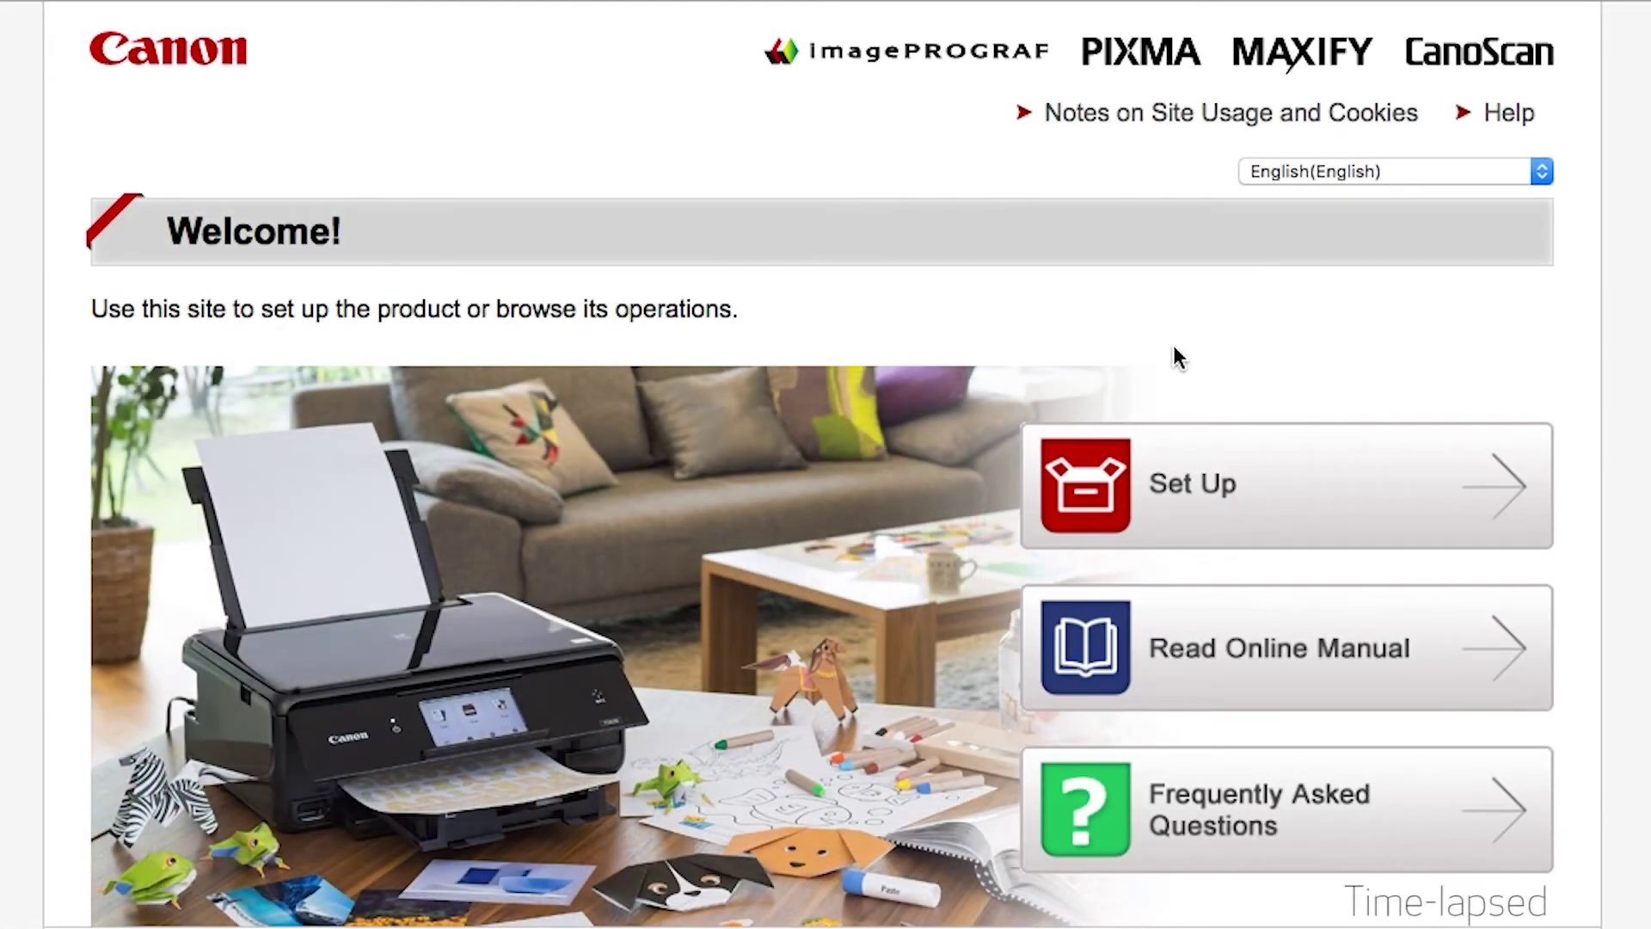
Choose TS5120 and Mac (Mac OS) on Canon IJ Setup and download the setup software.
{"action": "left_click", "coordinate": [1229, 499]}
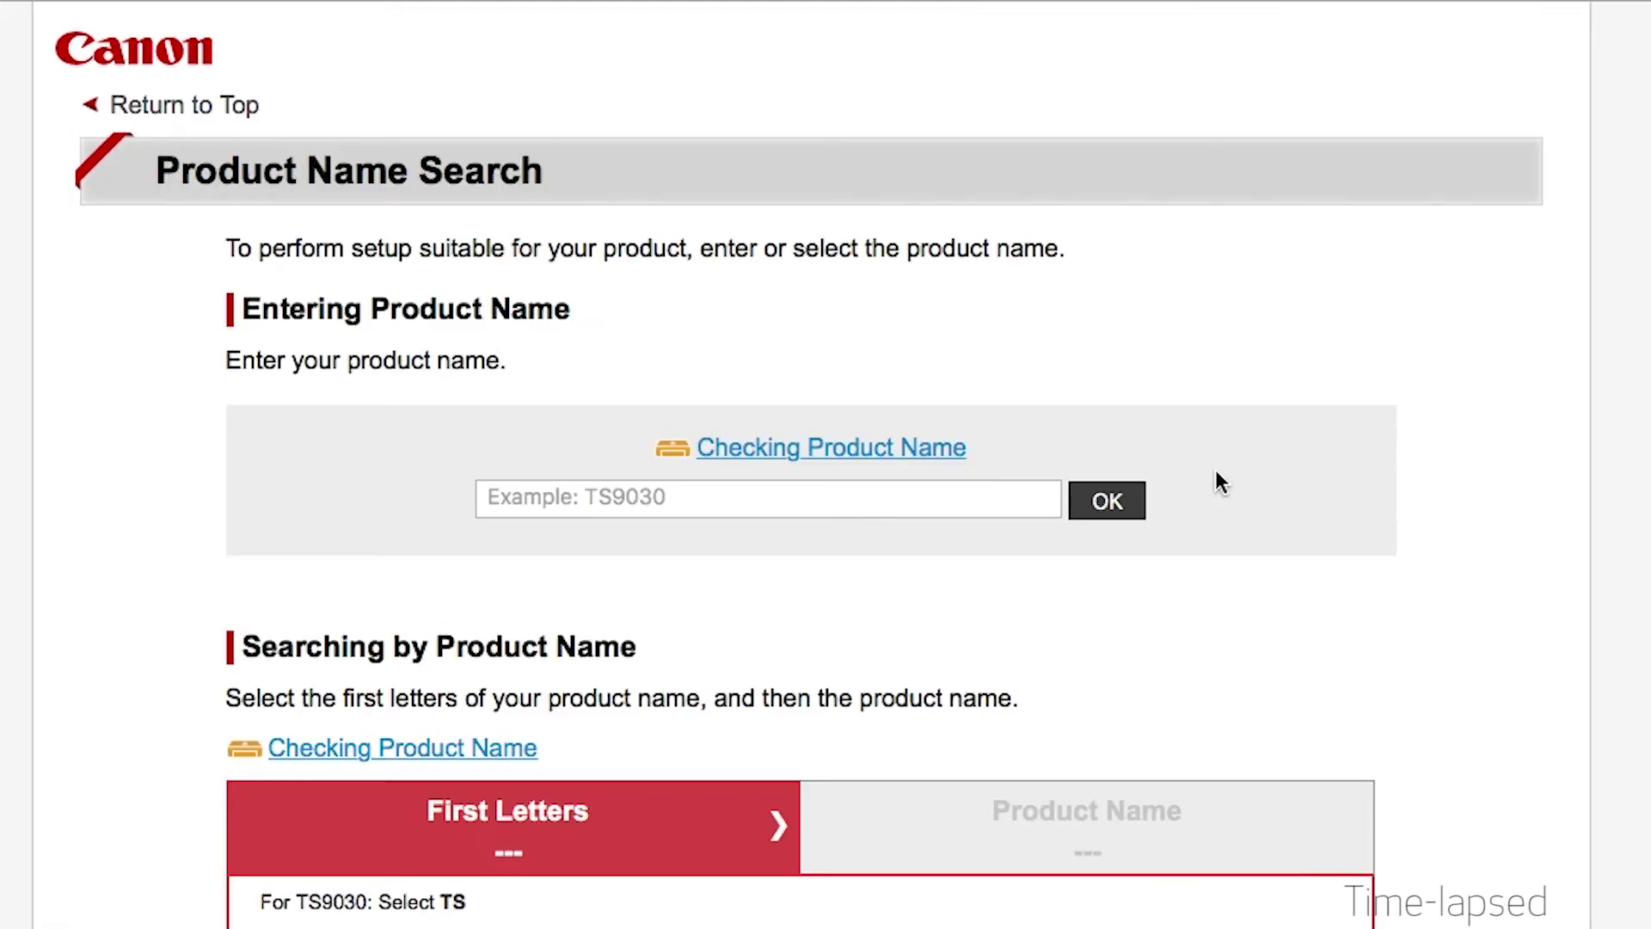
{"action": "left_click", "coordinate": [822, 497]}
{"action": "type", "text": "TS"}
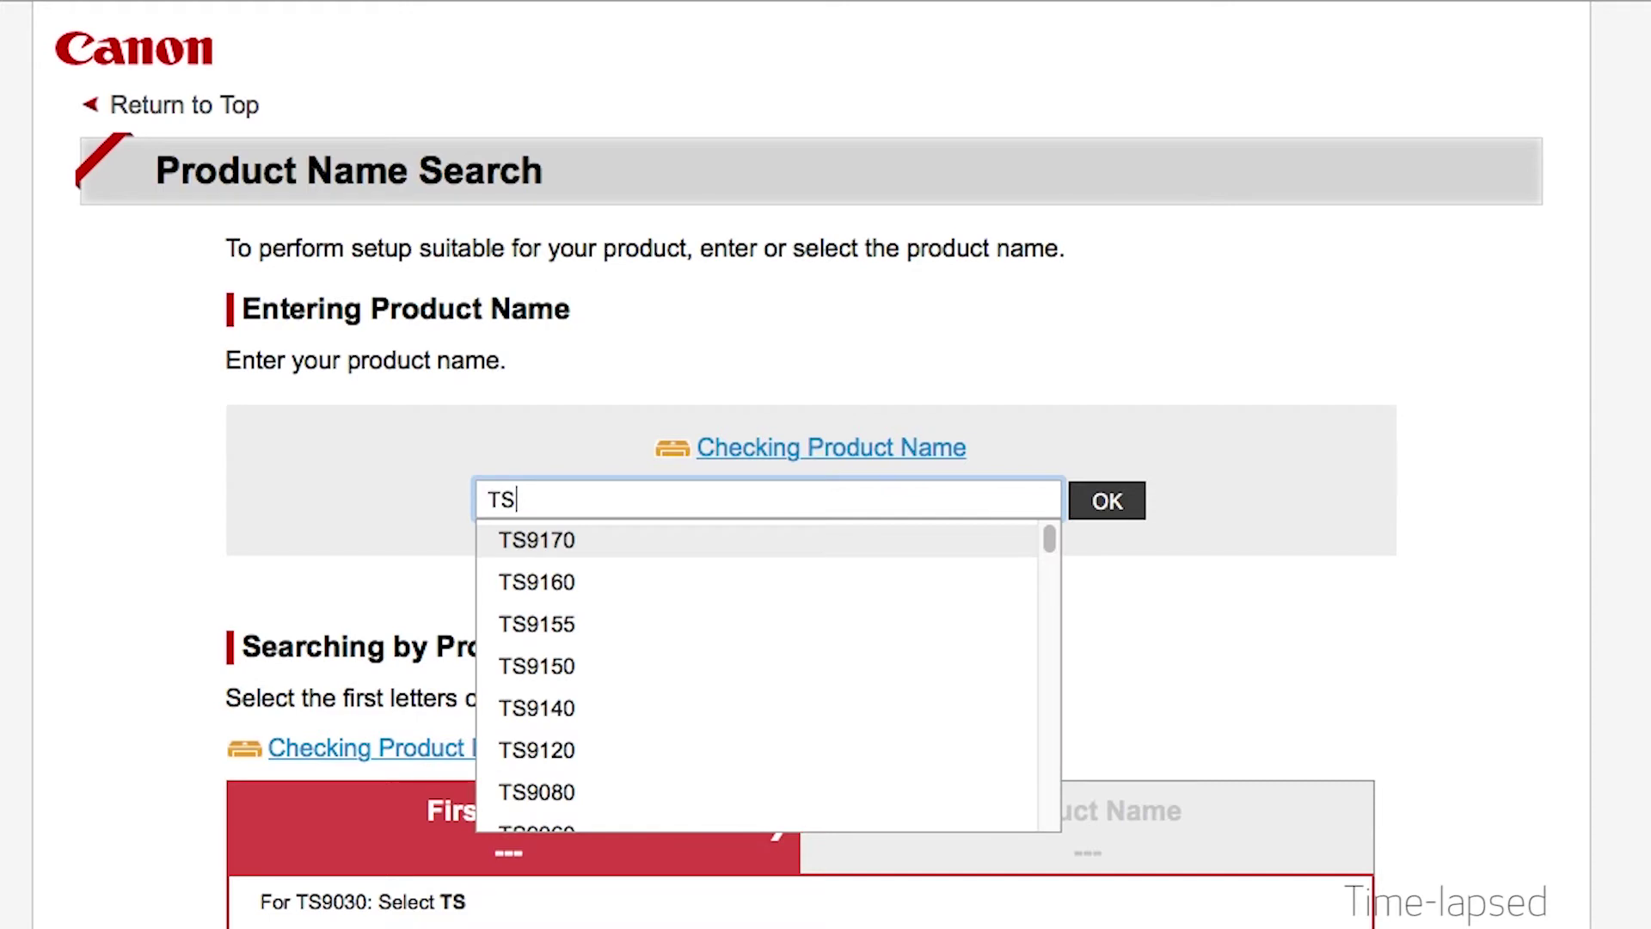
{"action": "type", "text": "5120"}
{"action": "left_click", "coordinate": [787, 552]}
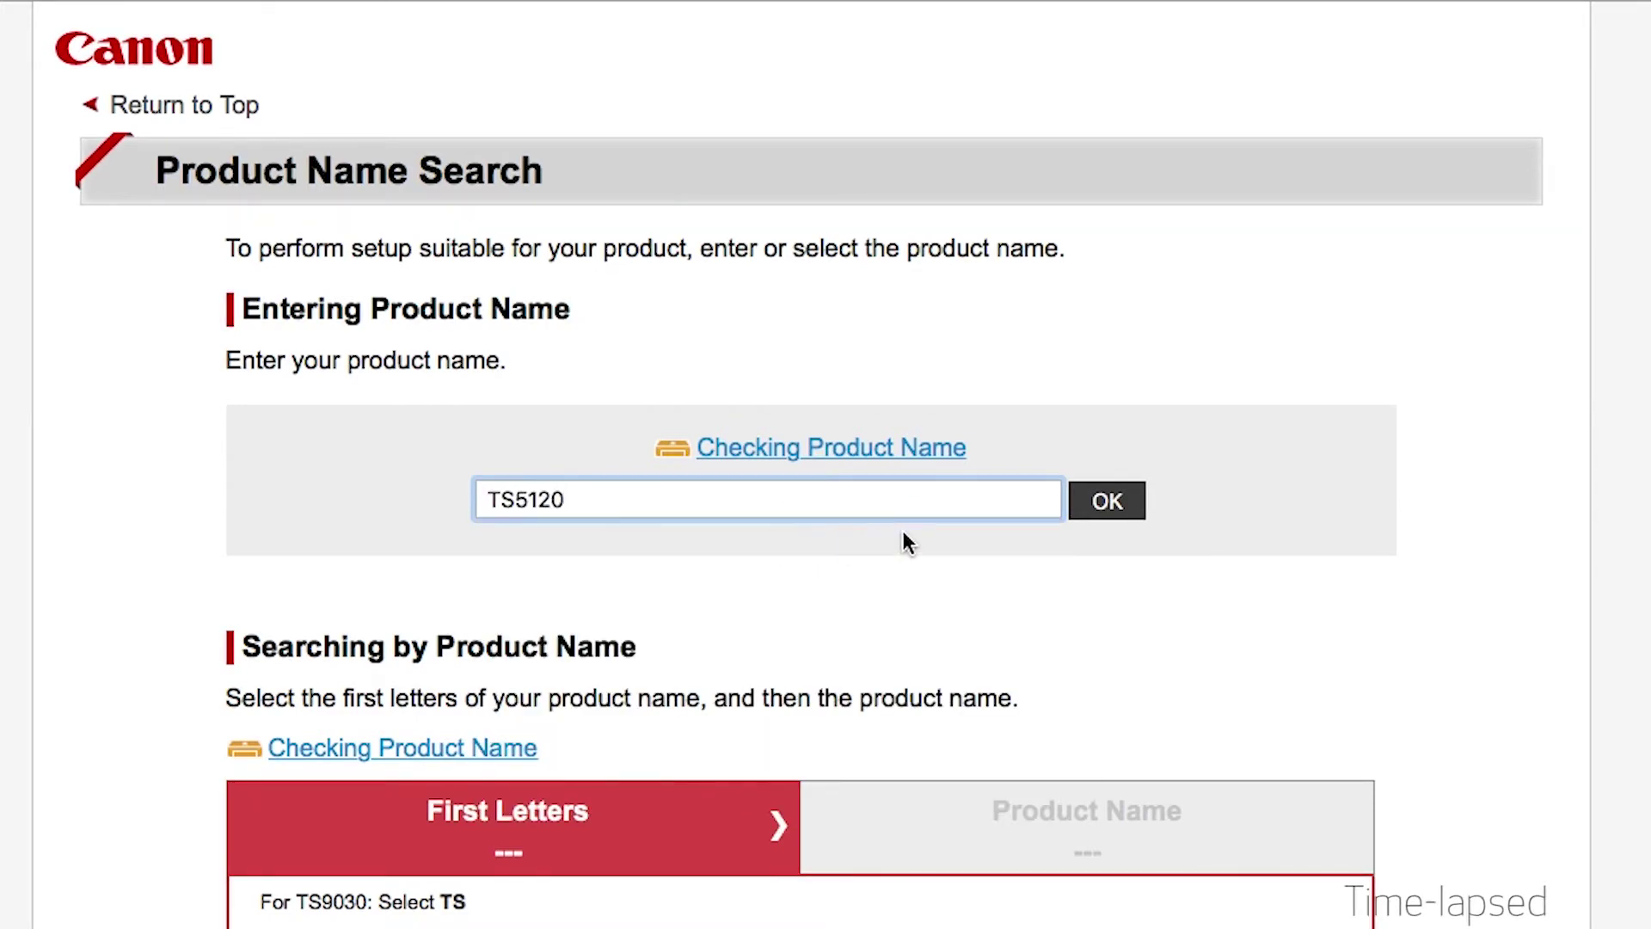
{"action": "left_click", "coordinate": [1104, 503]}
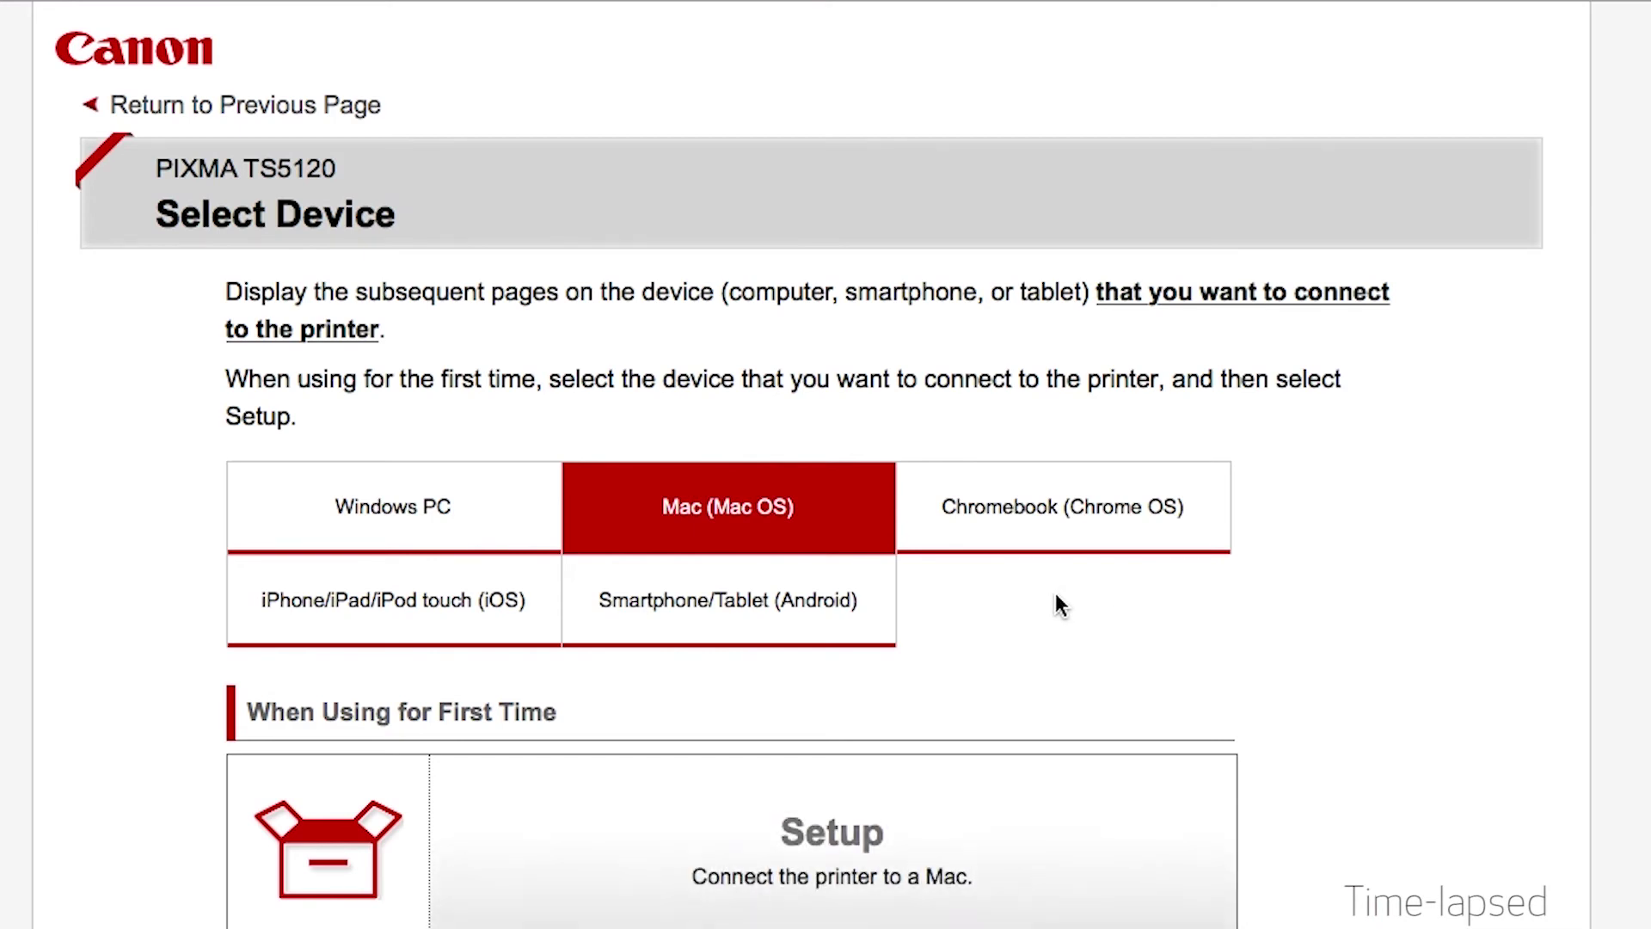
{"action": "left_click", "coordinate": [871, 826]}
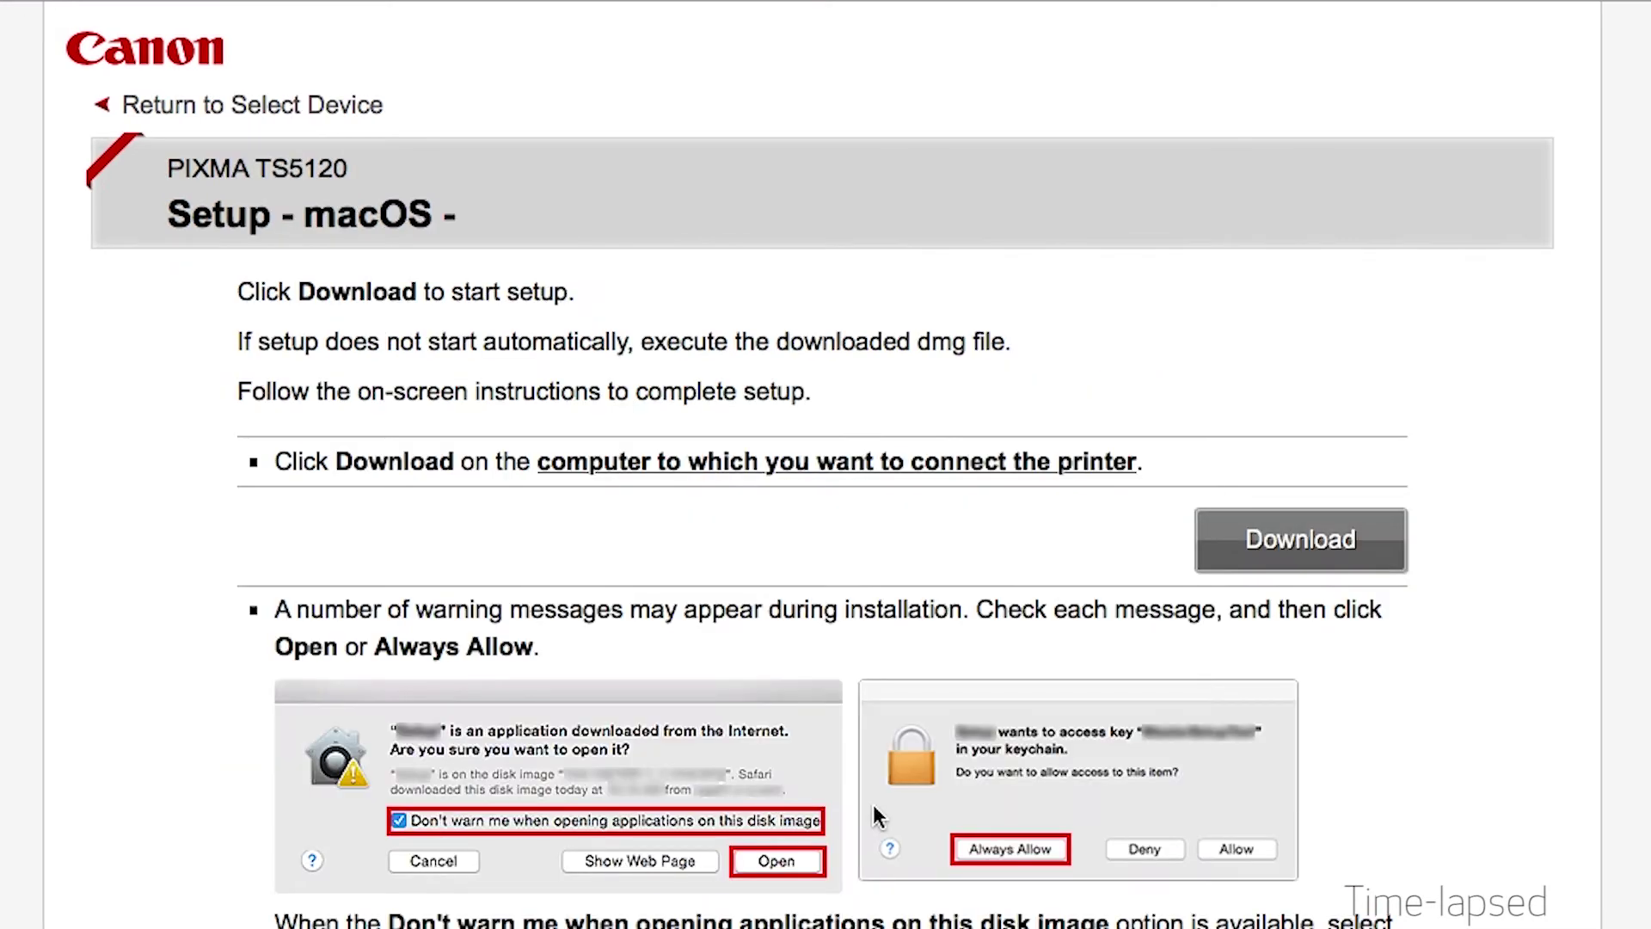
{"action": "left_click", "coordinate": [1227, 537]}
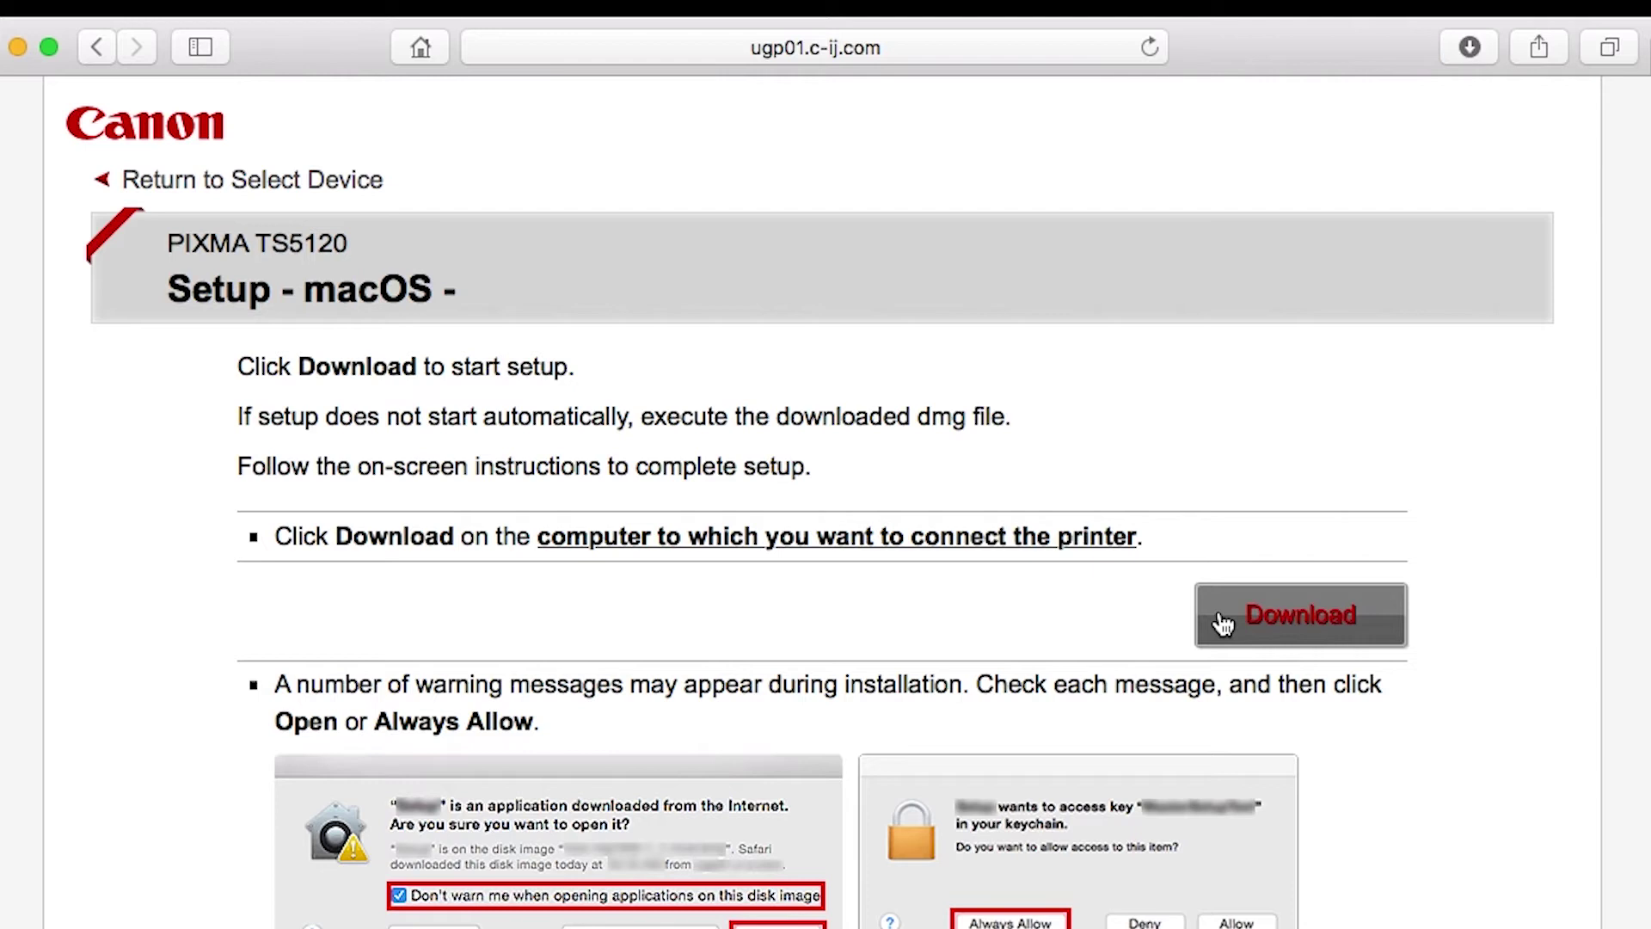
Open the downloaded setup app, authorize the helper tool install, and begin printer setup.
{"action": "left_click", "coordinate": [1470, 47]}
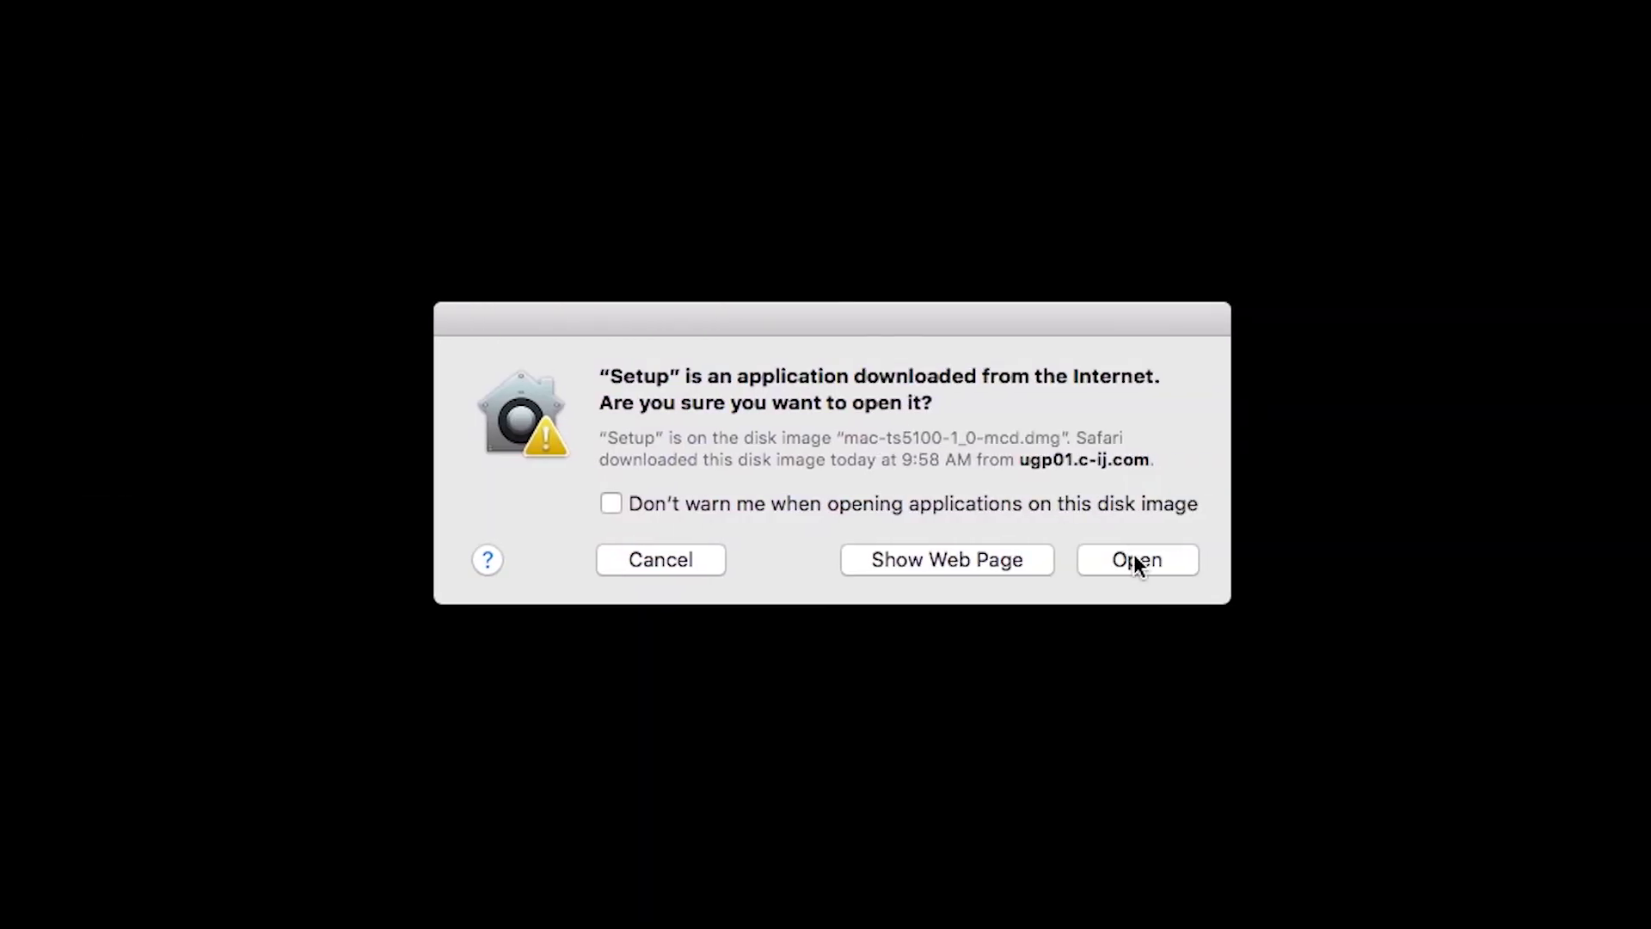
{"action": "left_click", "coordinate": [1136, 559]}
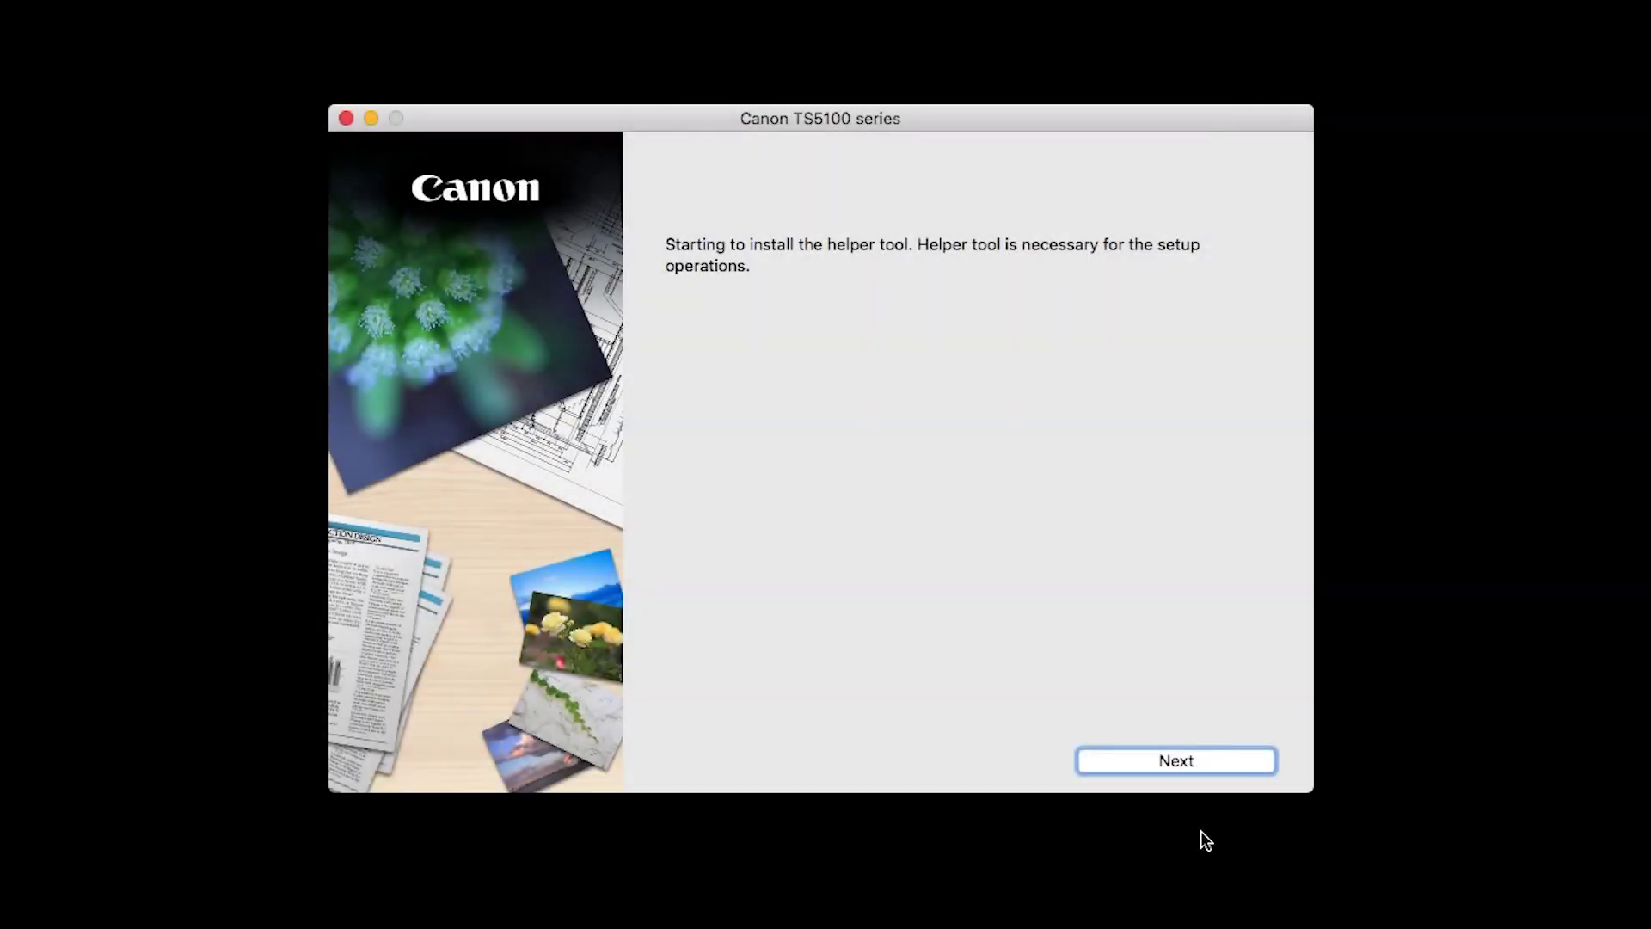
{"action": "left_click", "coordinate": [1186, 765]}
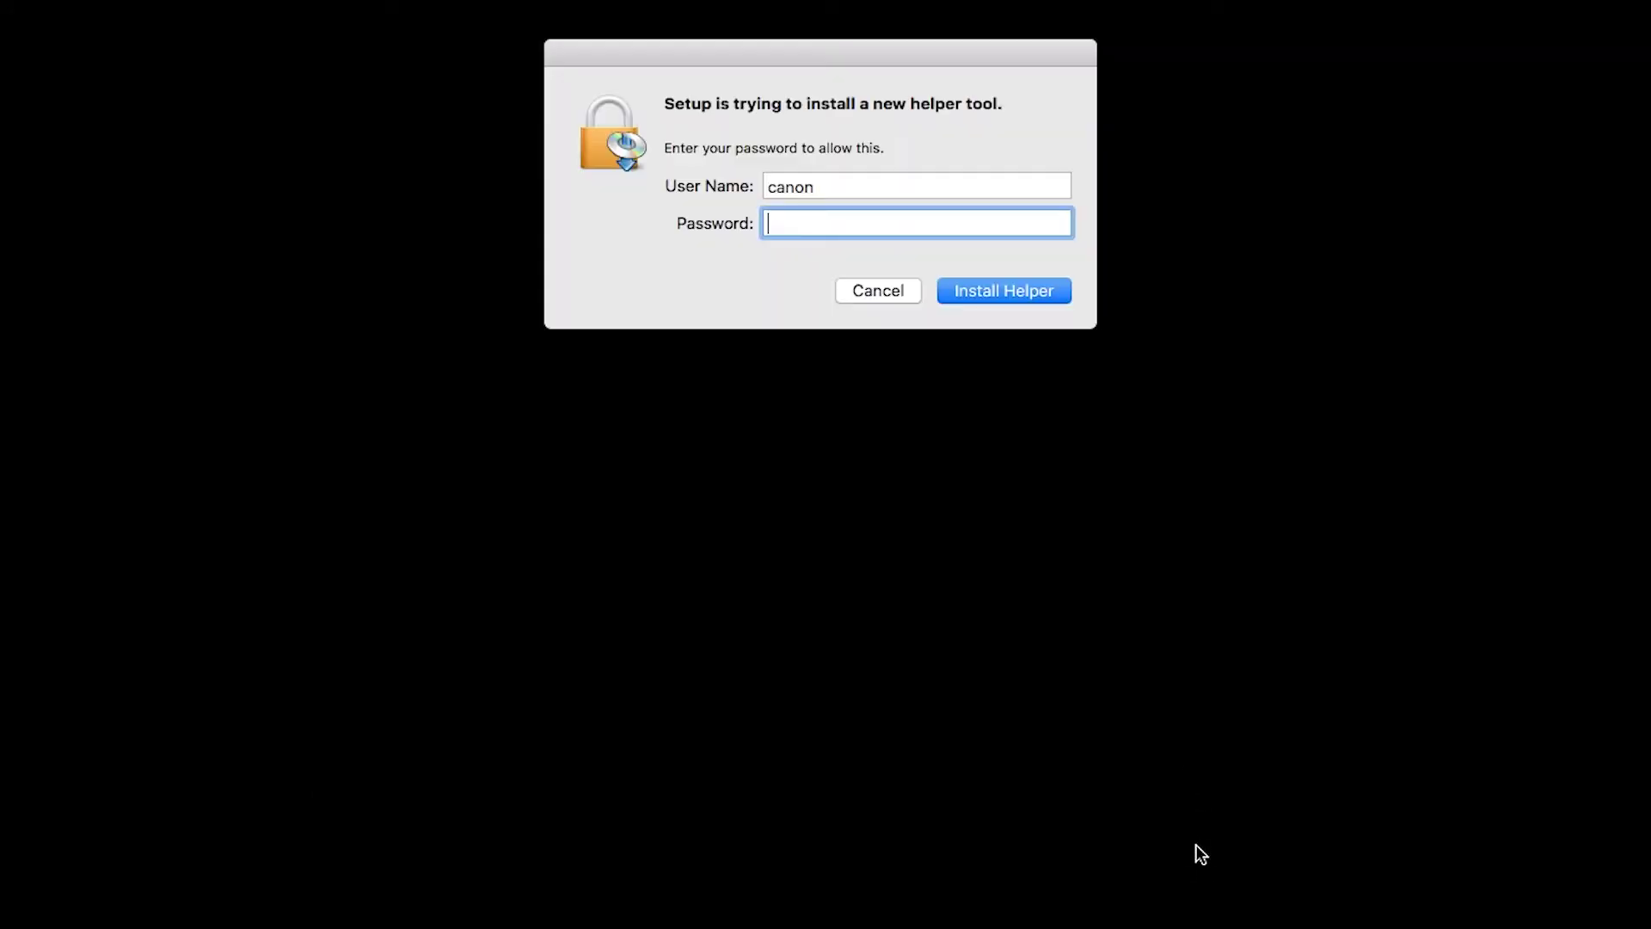
{"action": "left_click", "coordinate": [1011, 295]}
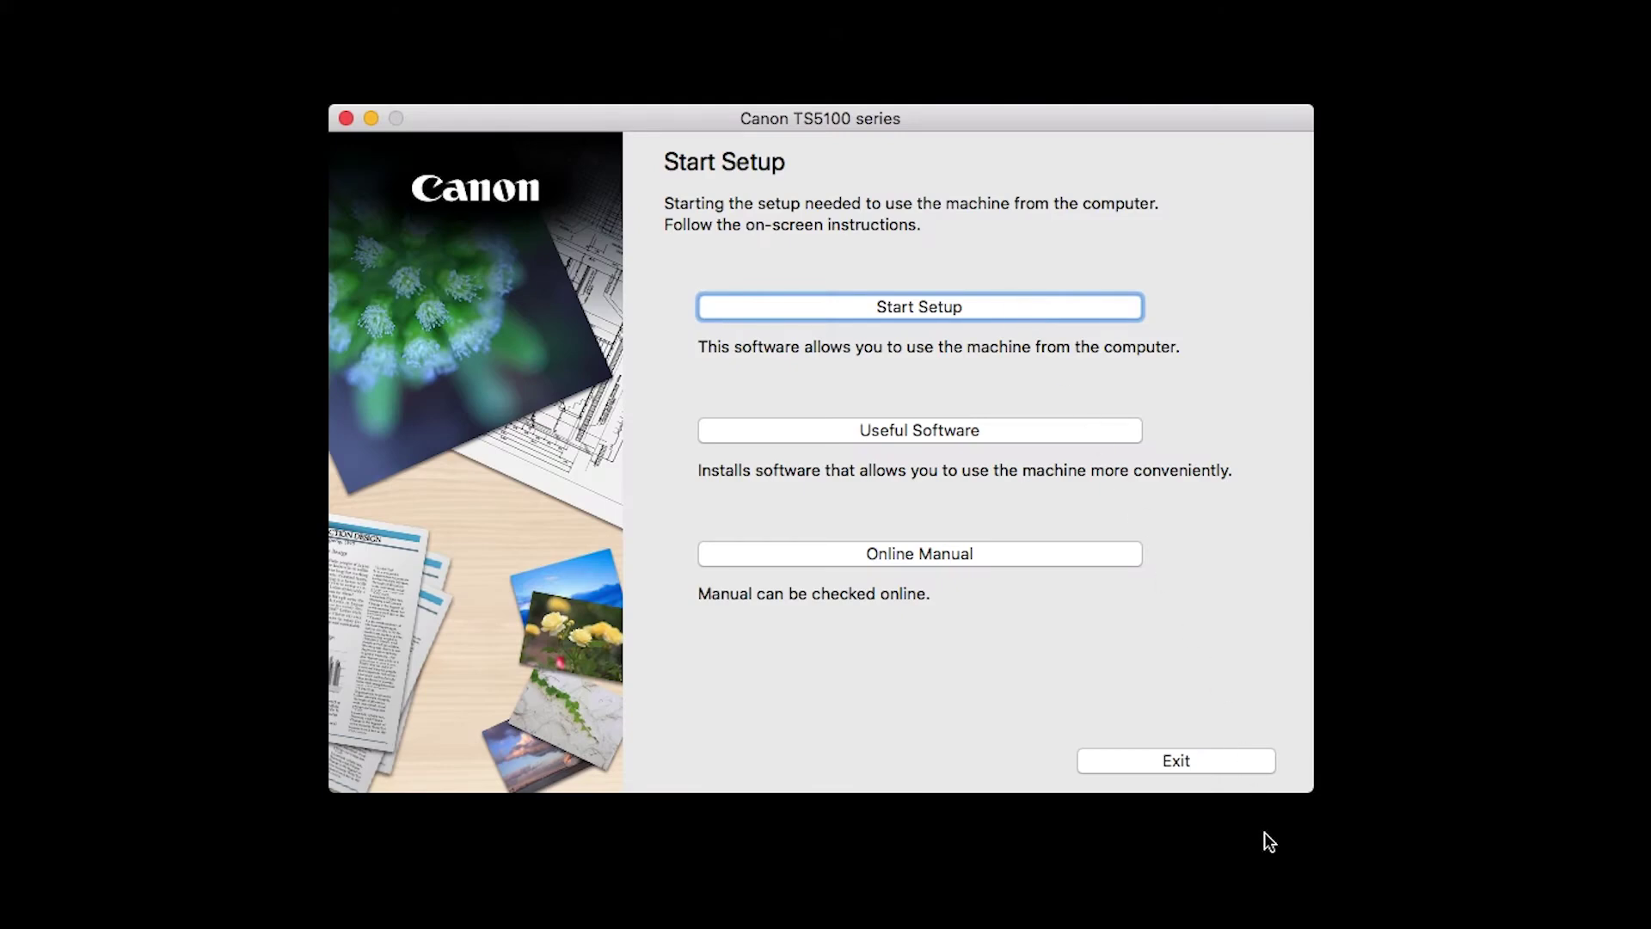
{"action": "left_click", "coordinate": [1089, 316]}
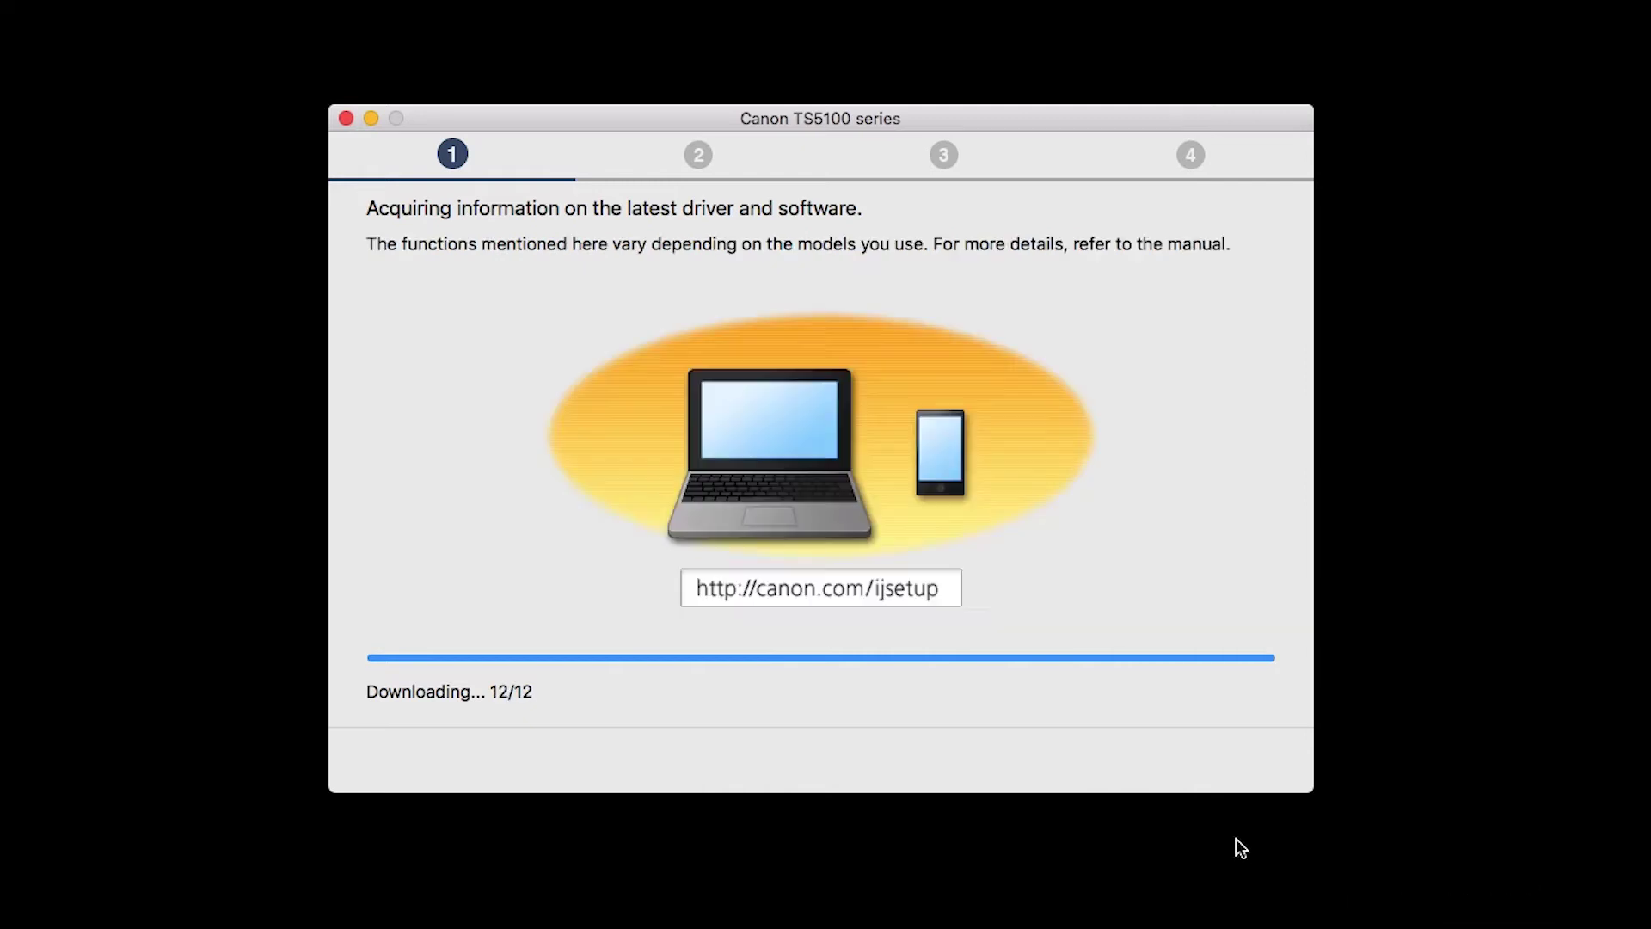
Select United States, accept the License Agreement, and agree to the Extended Survey Program.
{"action": "left_click", "coordinate": [715, 433]}
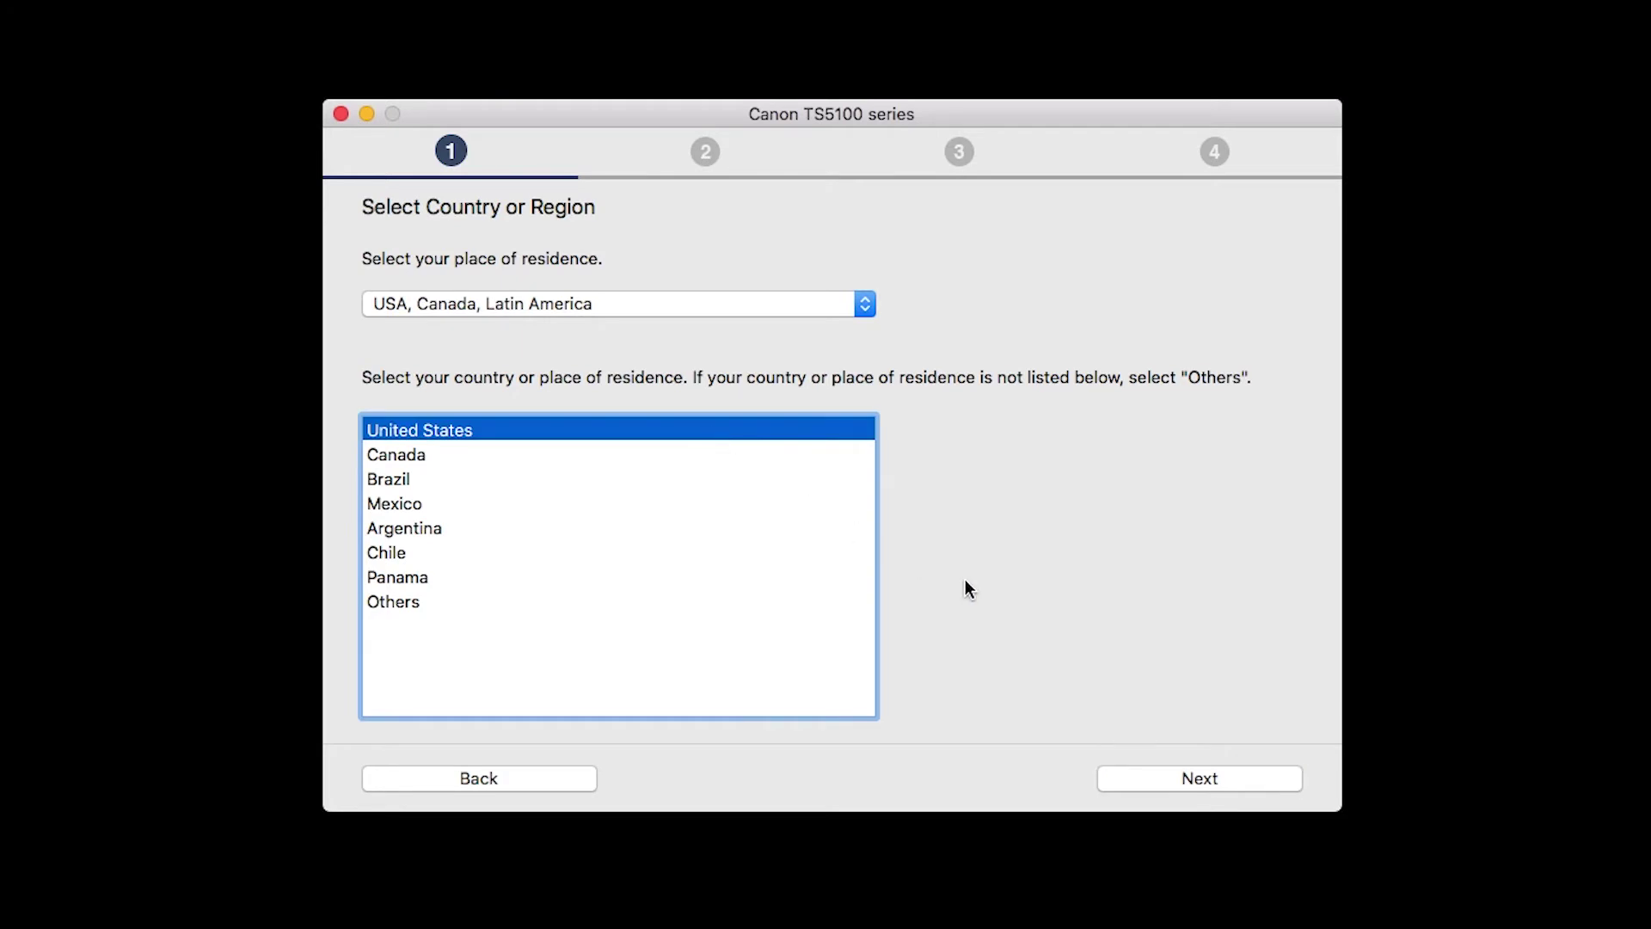
{"action": "left_click", "coordinate": [1198, 778]}
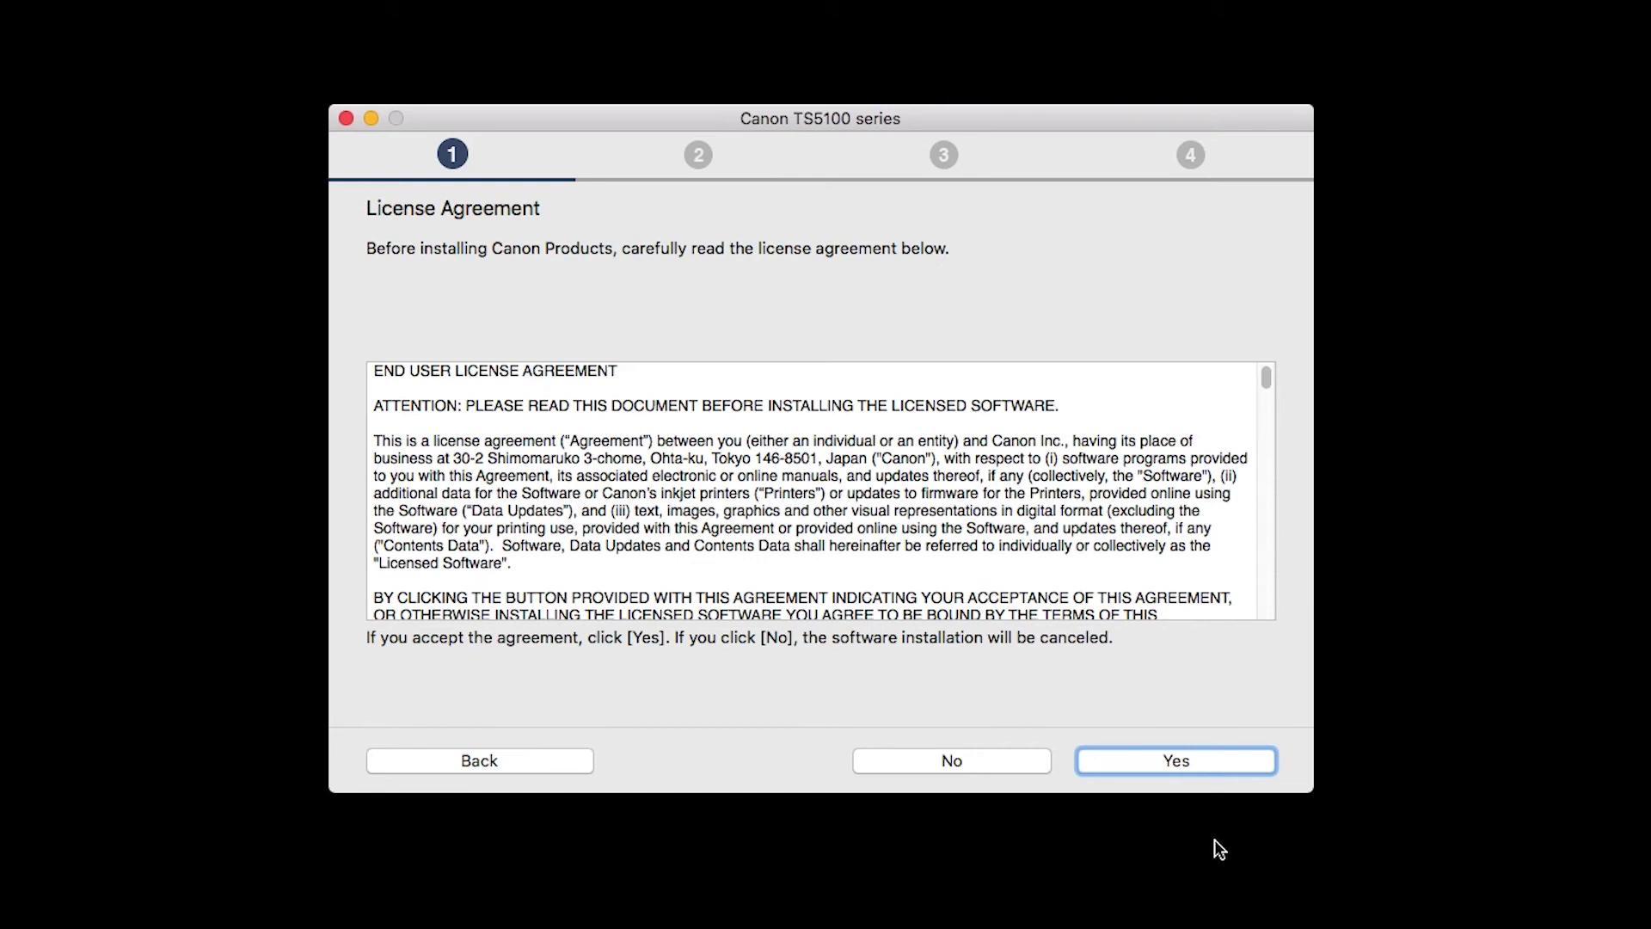
{"action": "left_click", "coordinate": [1201, 760]}
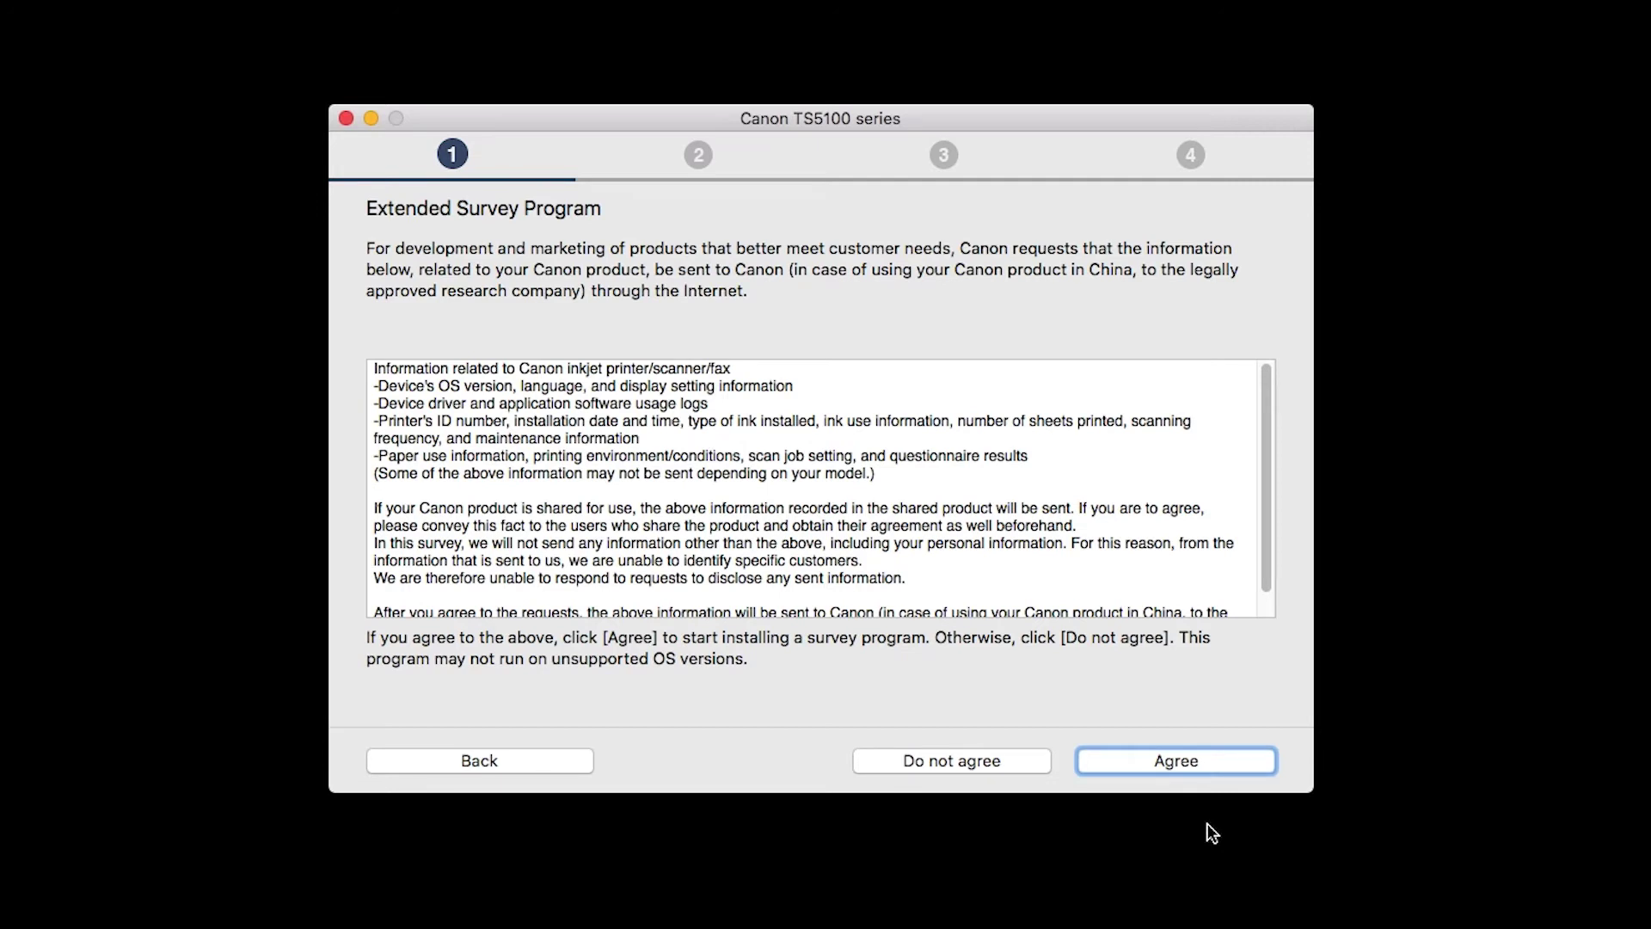
{"action": "left_click", "coordinate": [1205, 765]}
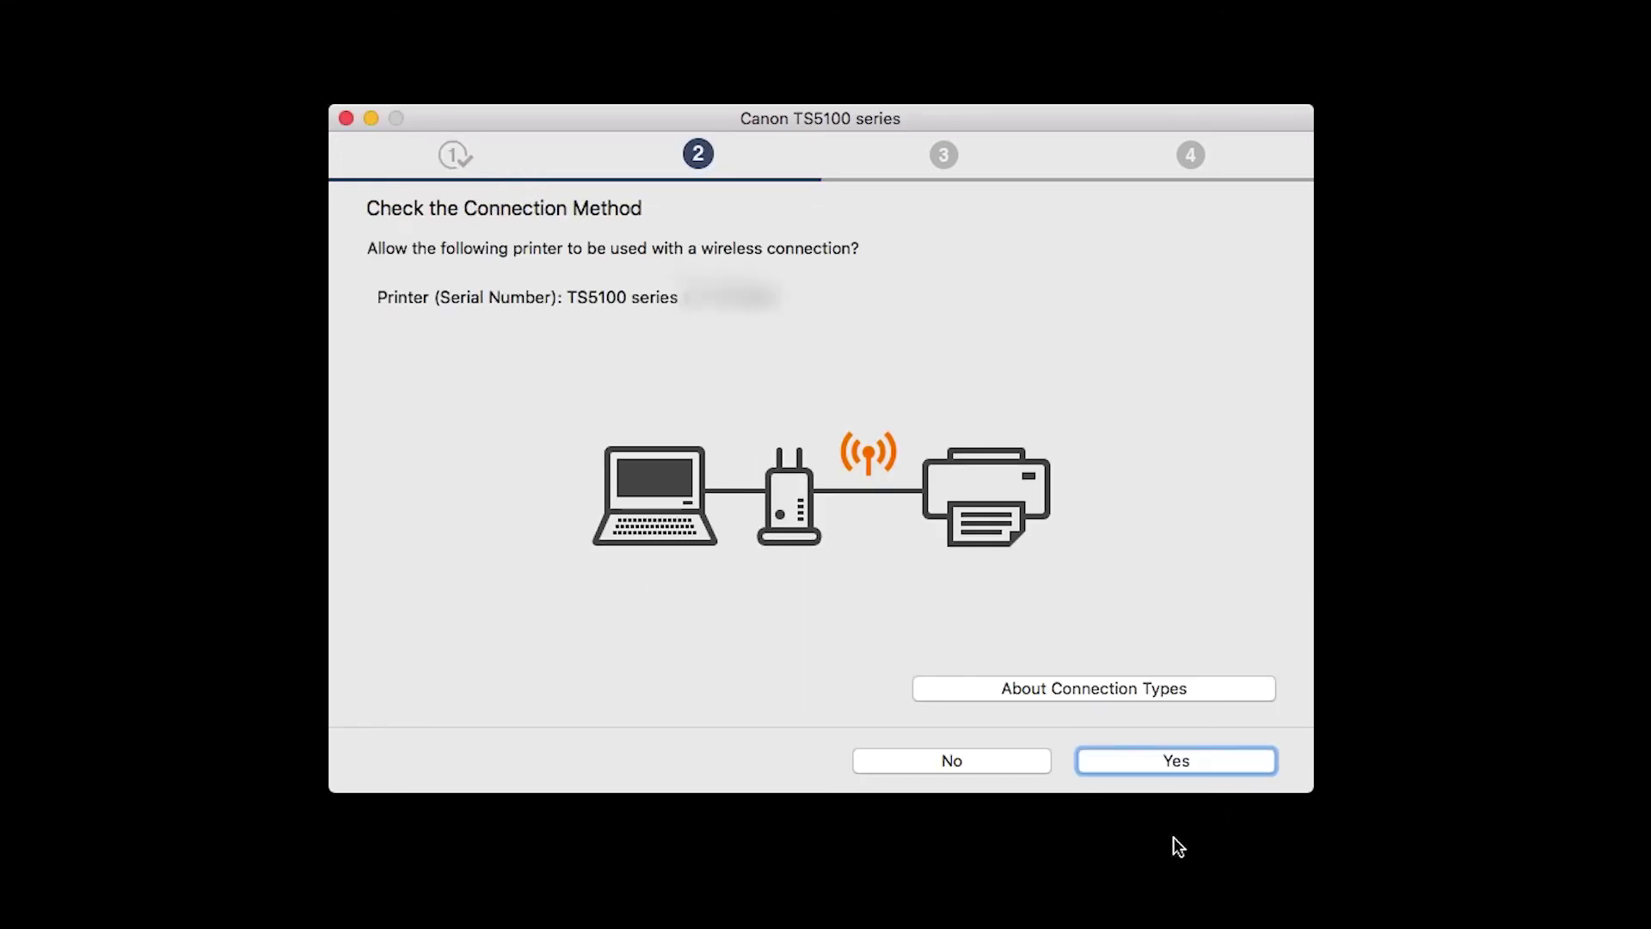
Allow wireless connection for the TS5100 and let setup read the network keychain key.
{"action": "left_click", "coordinate": [1162, 760]}
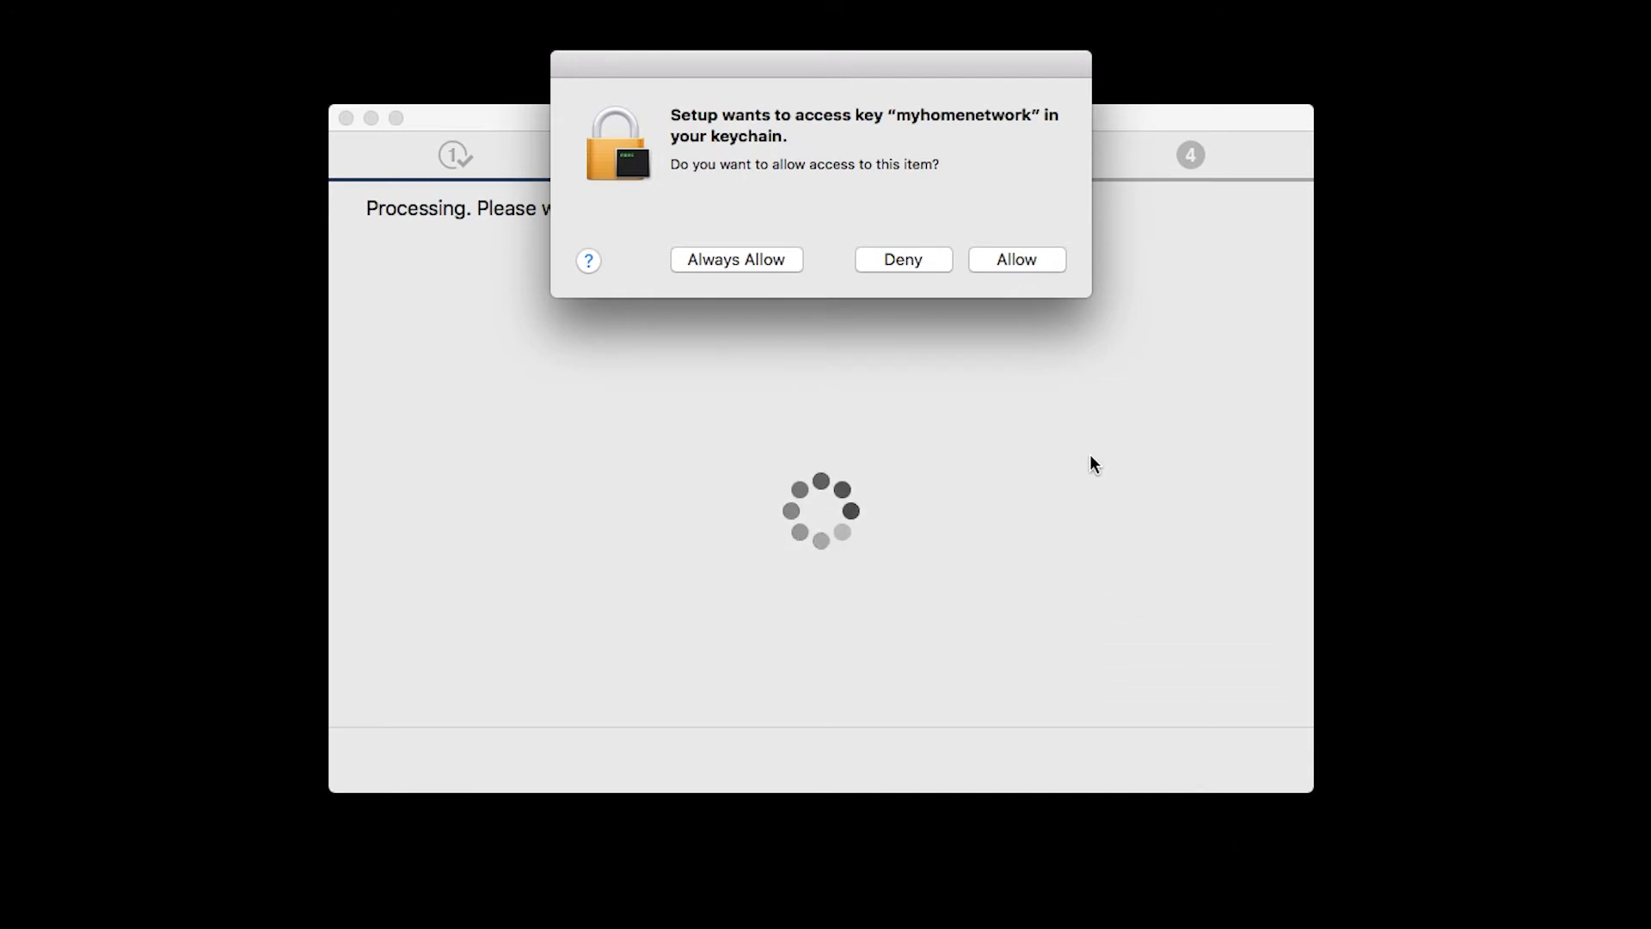
{"action": "left_click", "coordinate": [1020, 264]}
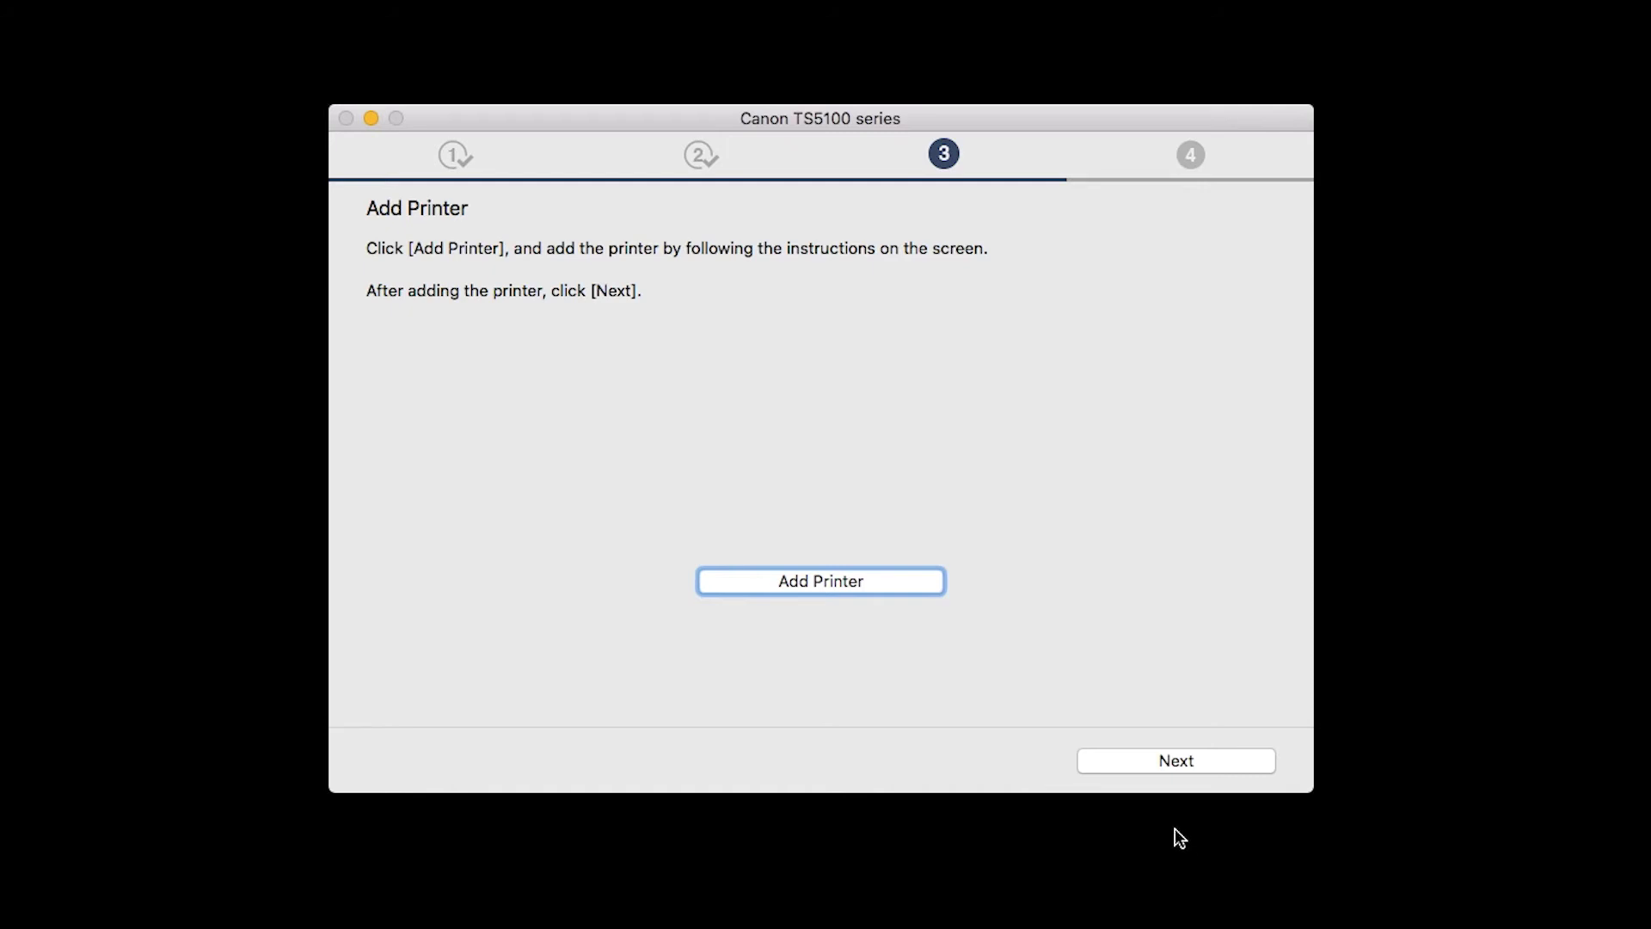
Add the Canon TS5100 series printer to the Mac using Secure AirPrint.
{"action": "left_click", "coordinate": [926, 582]}
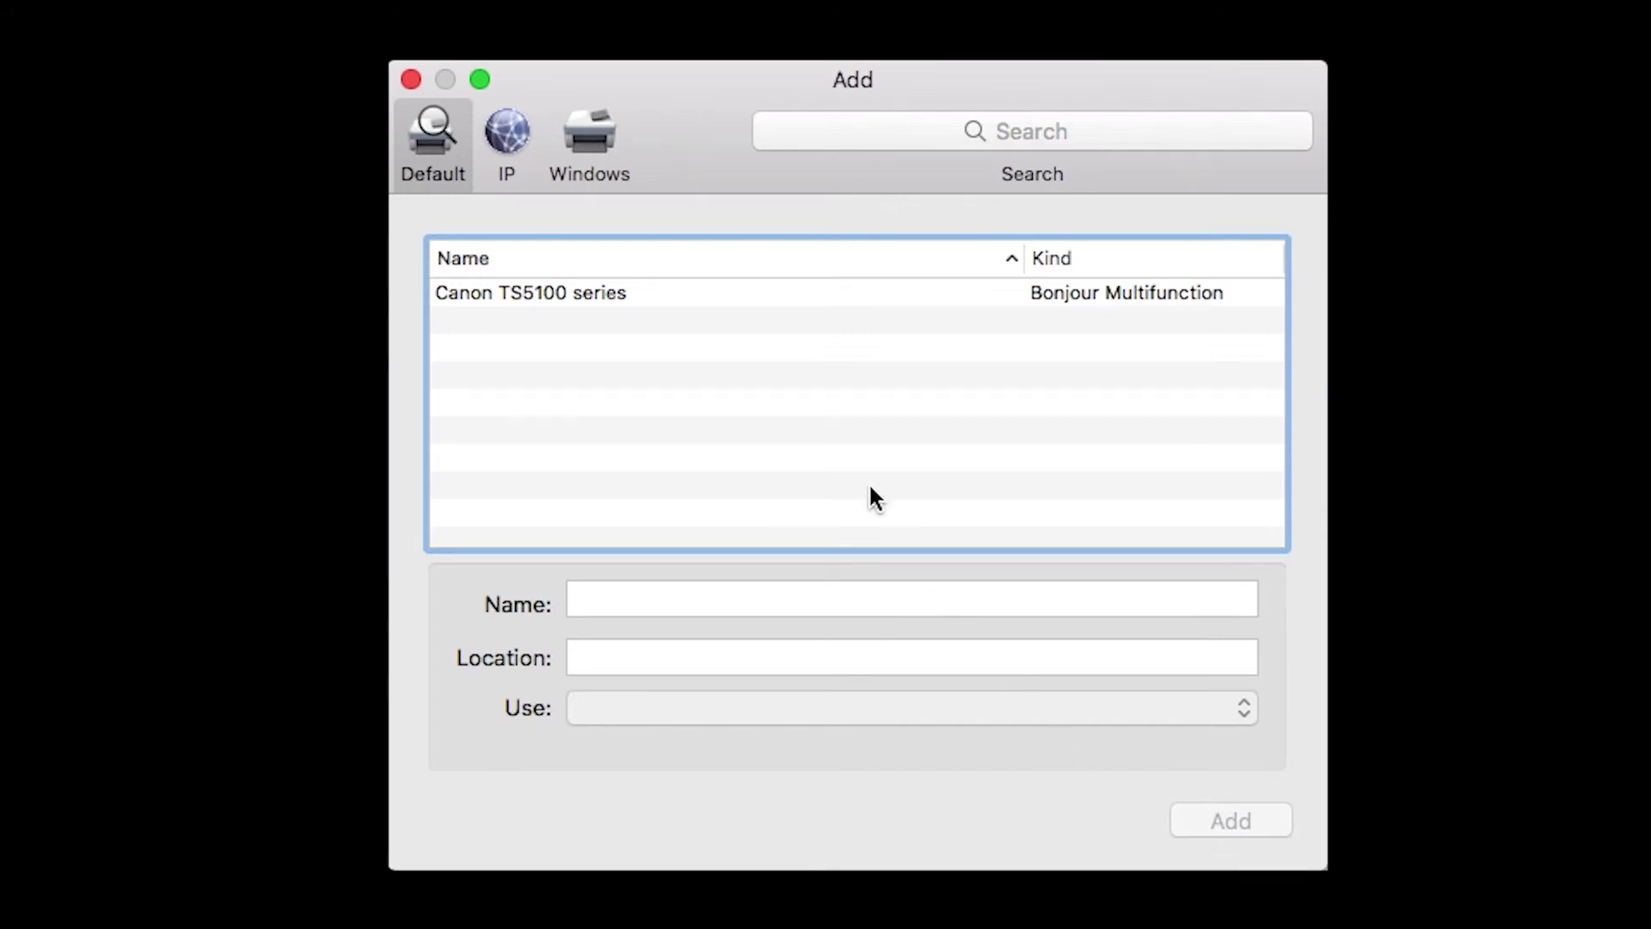
{"action": "left_click", "coordinate": [666, 292]}
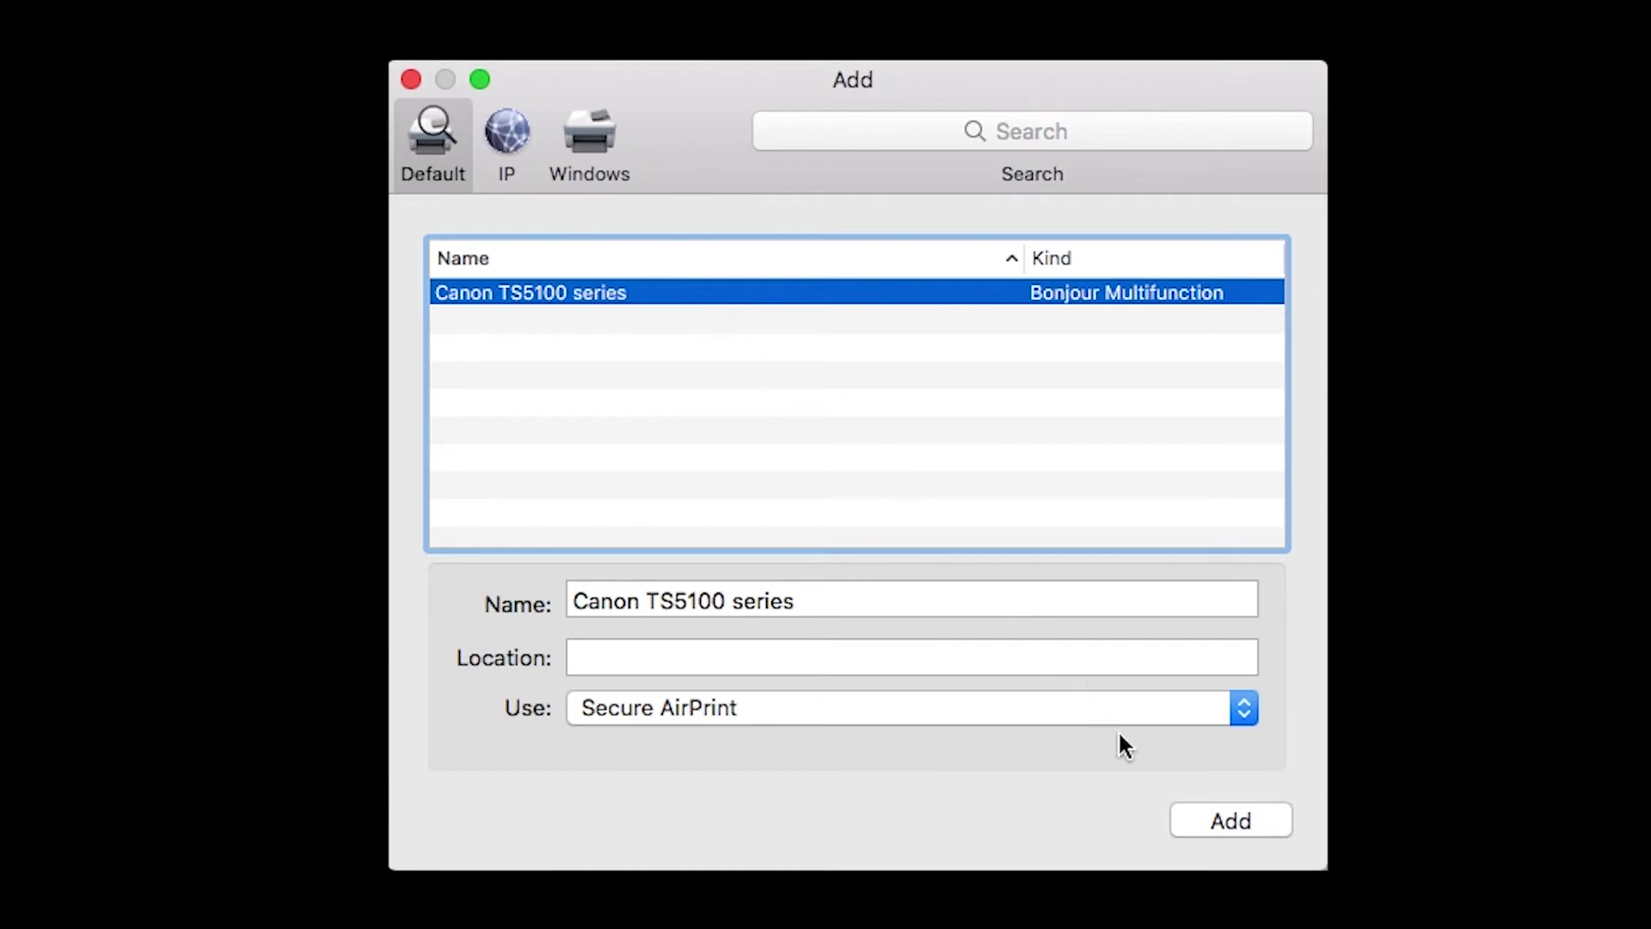
{"action": "left_click", "coordinate": [1205, 816]}
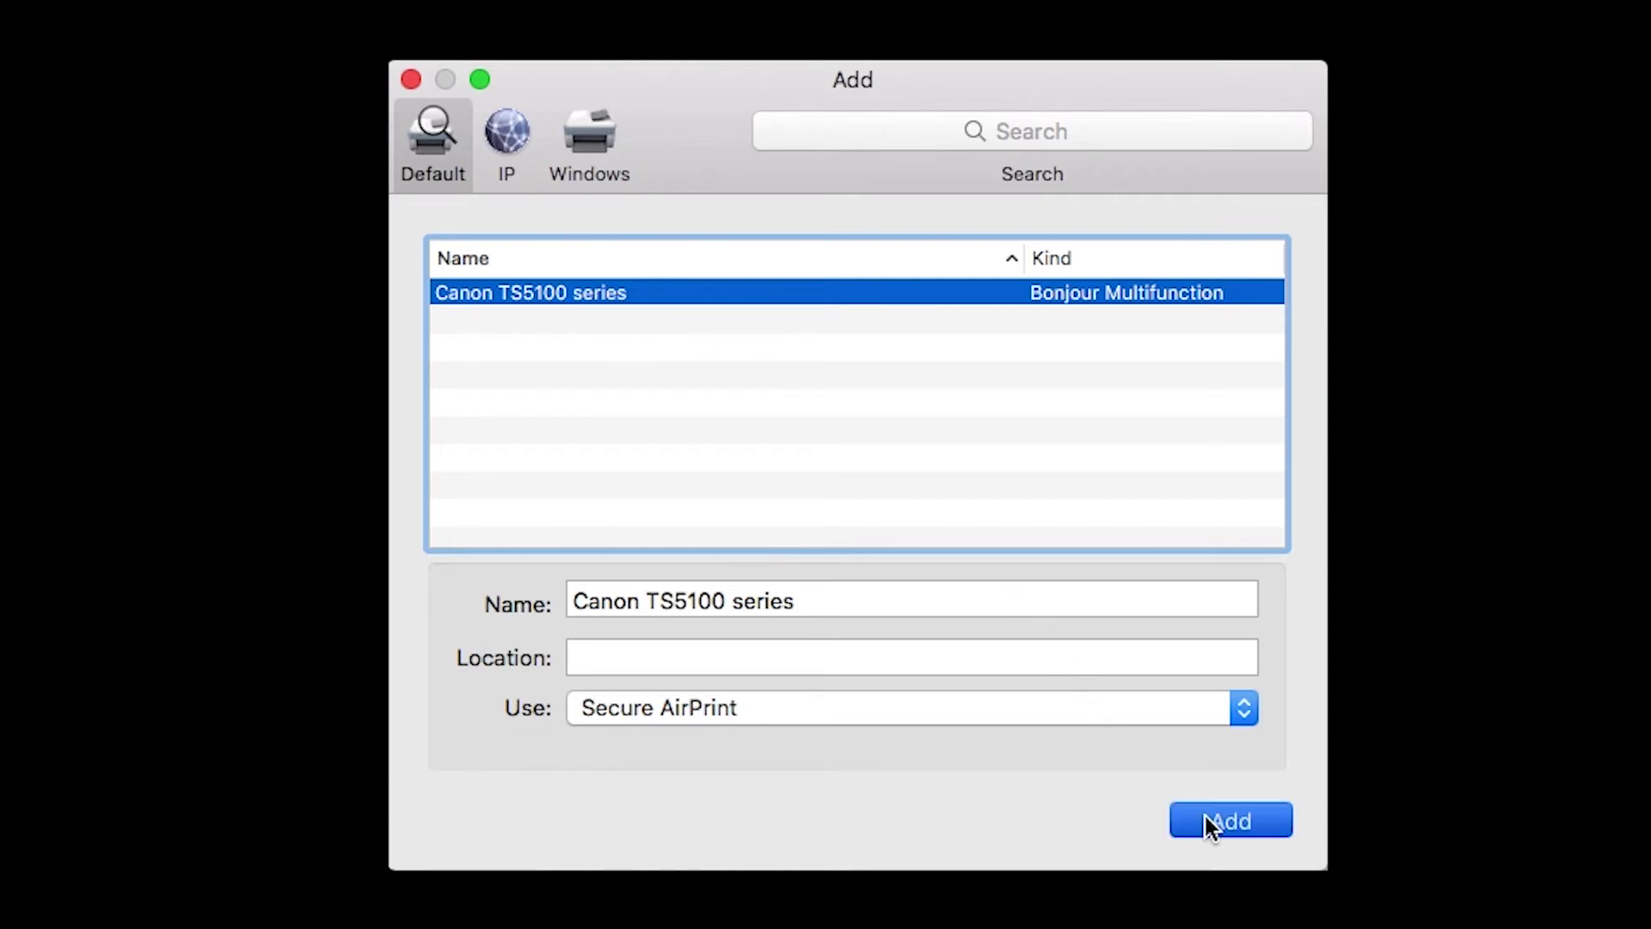
{"action": "left_click", "coordinate": [1206, 817]}
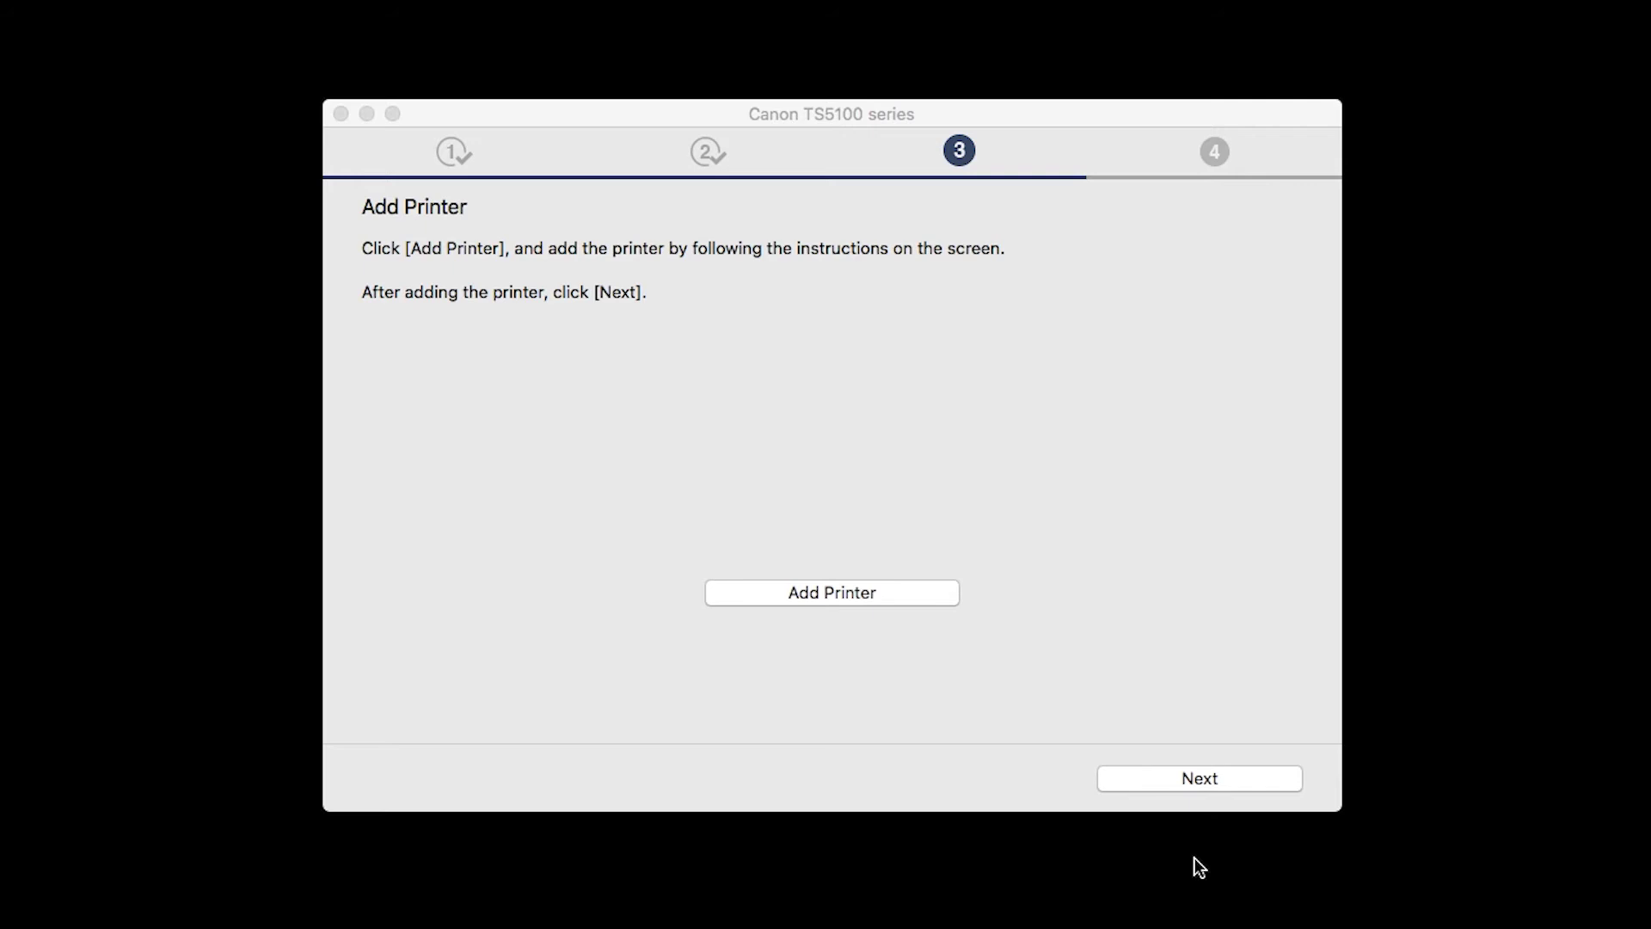
Skip the print head alignment, run the test print, and reach the Software Installation List.
{"action": "left_click", "coordinate": [1197, 780]}
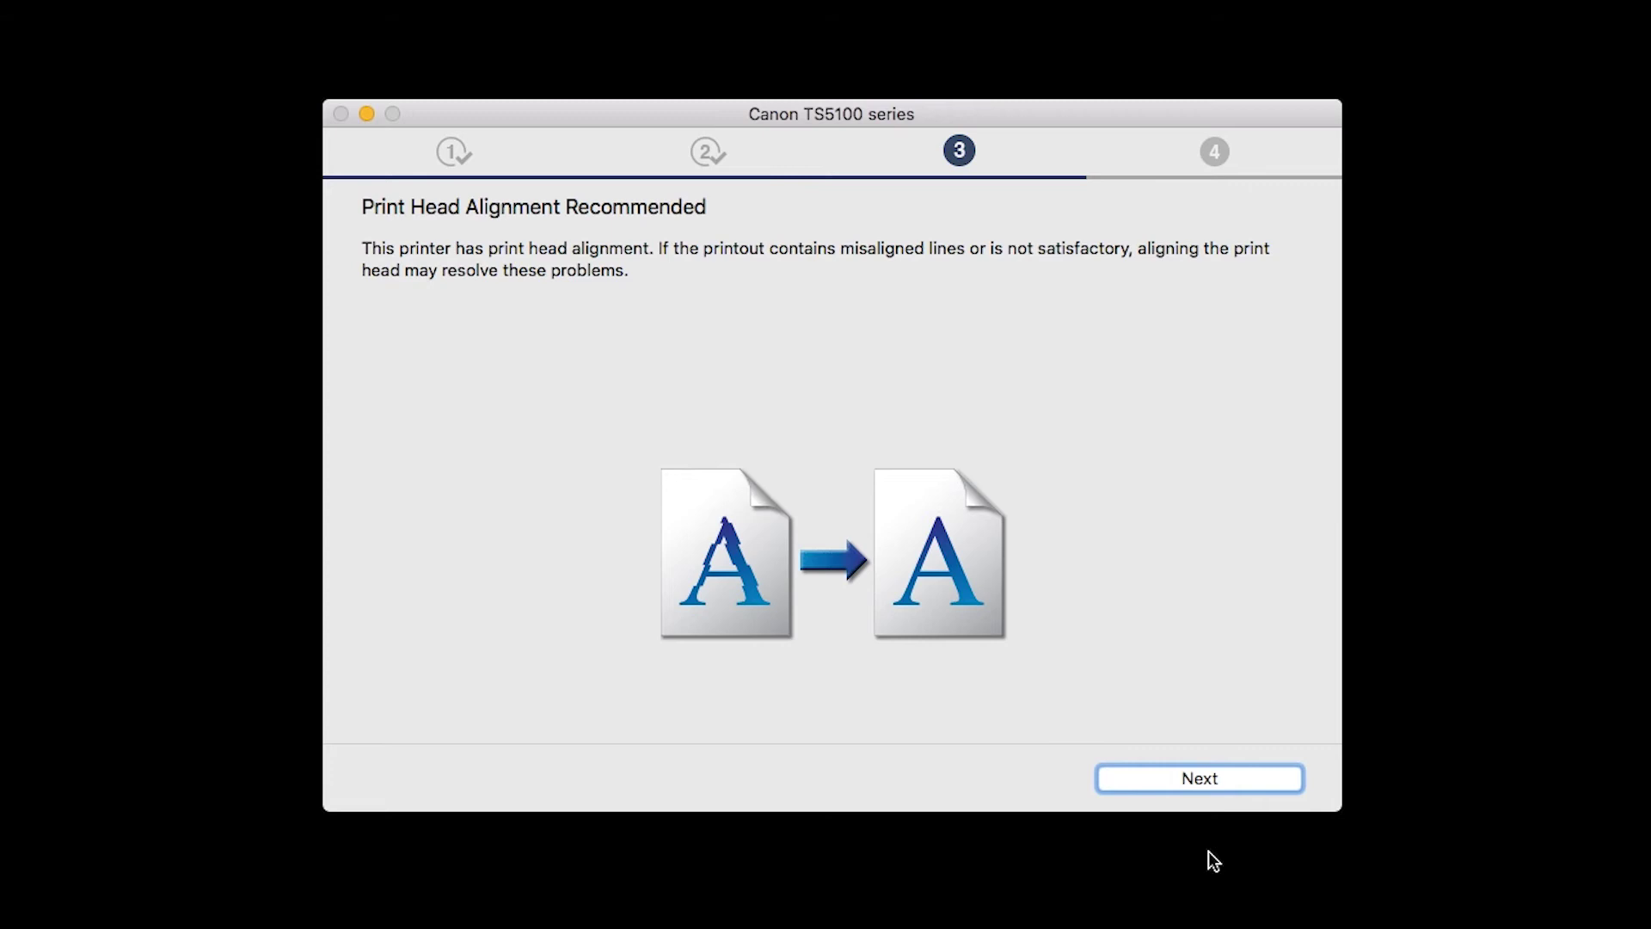
{"action": "left_click", "coordinate": [1207, 779]}
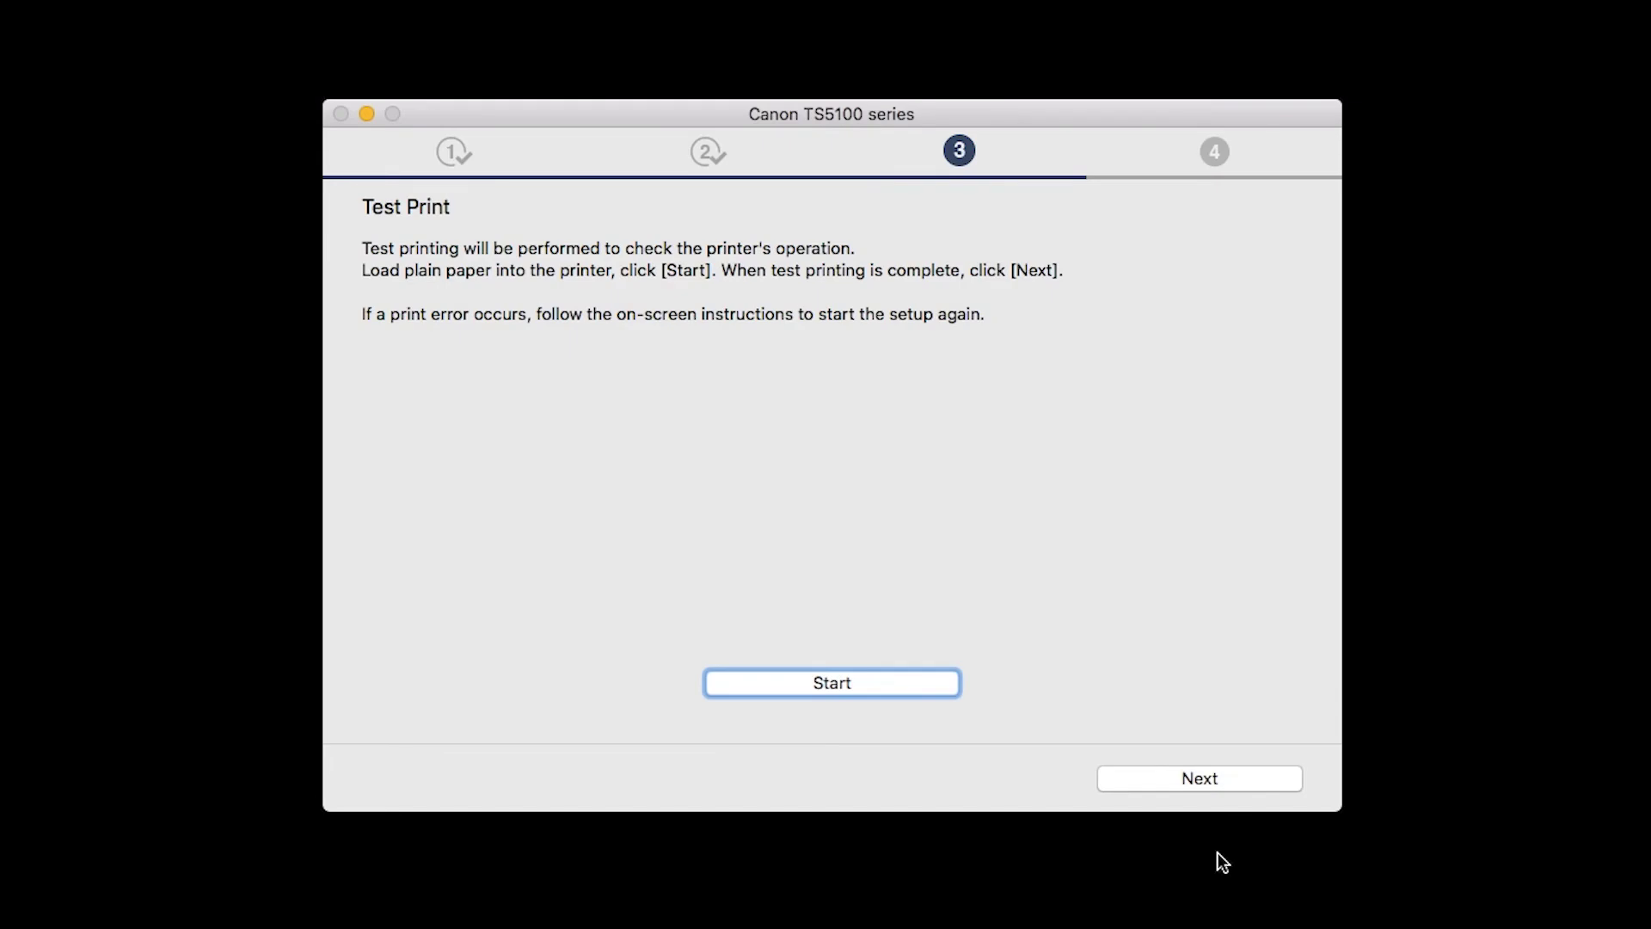
{"action": "left_click", "coordinate": [904, 688]}
{"action": "left_click", "coordinate": [1207, 780]}
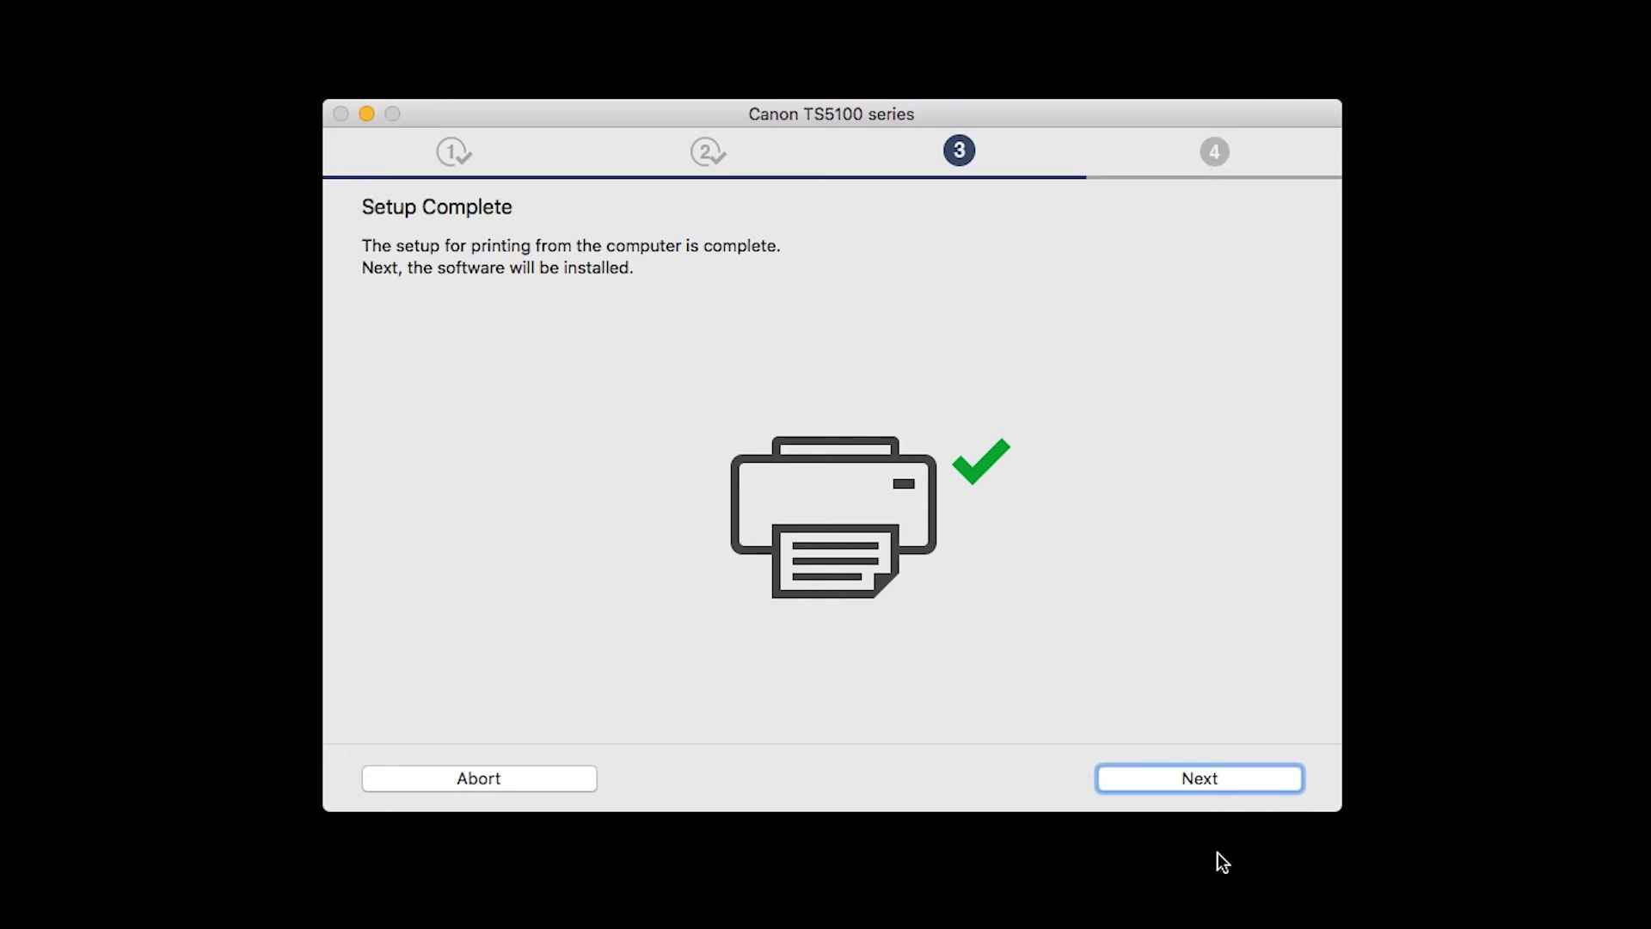
{"action": "left_click", "coordinate": [1216, 782]}
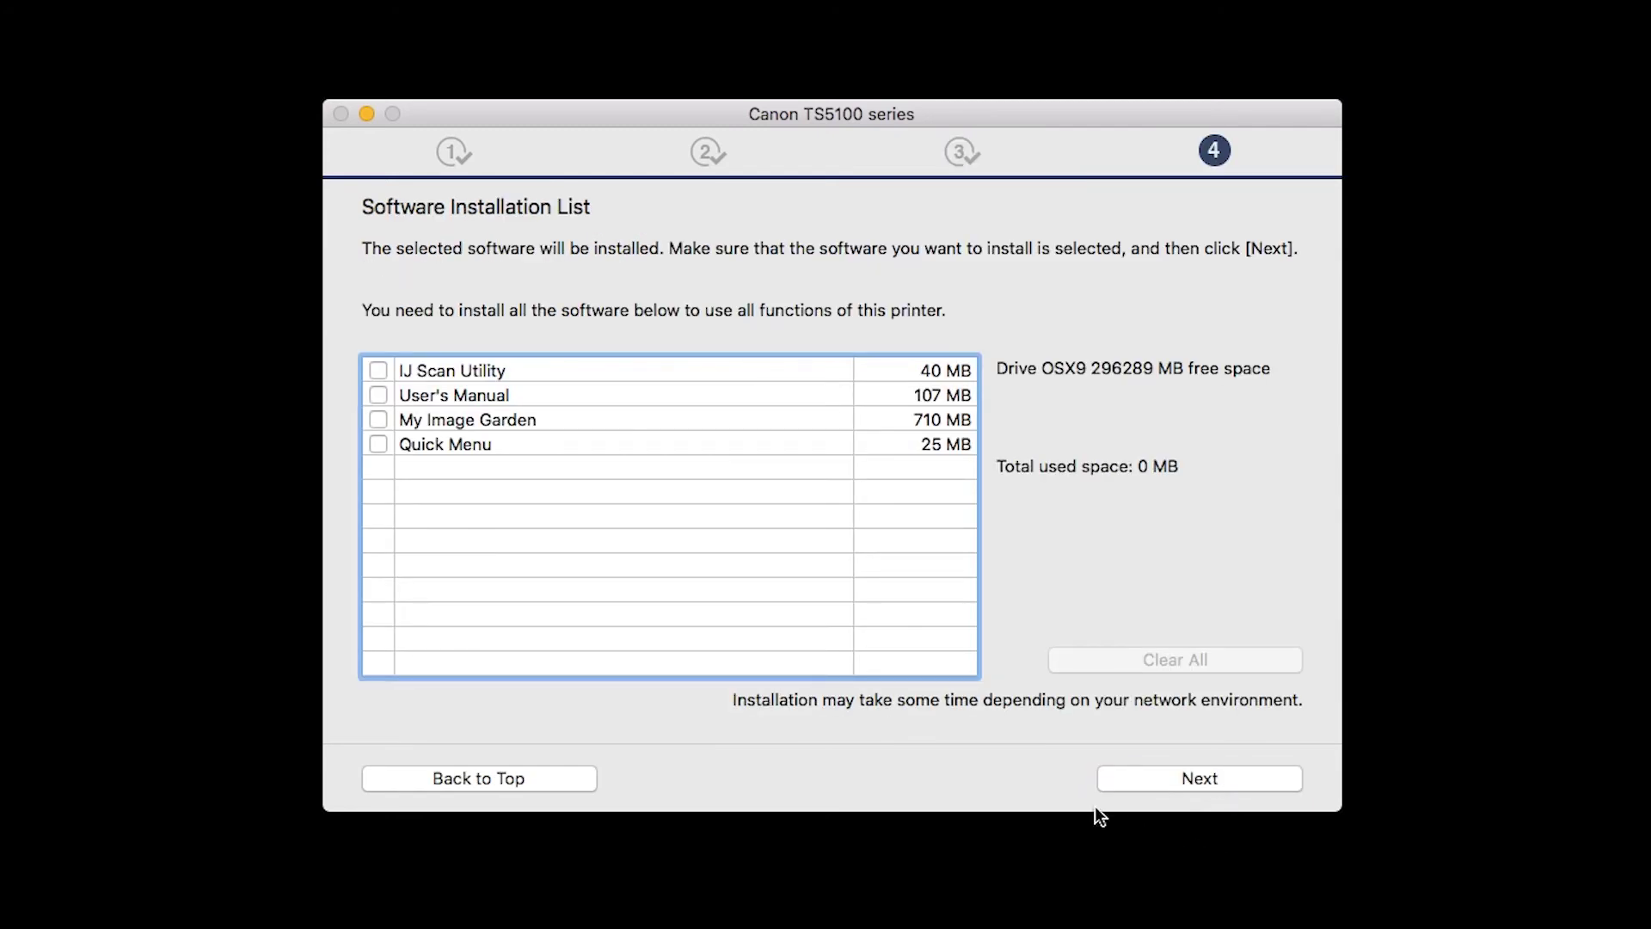
Select IJ Scan Utility, User's Manual, My Image Garden and Quick Menu in the Software Installation List, then install them.
{"action": "left_click", "coordinate": [384, 370]}
{"action": "left_click", "coordinate": [380, 395]}
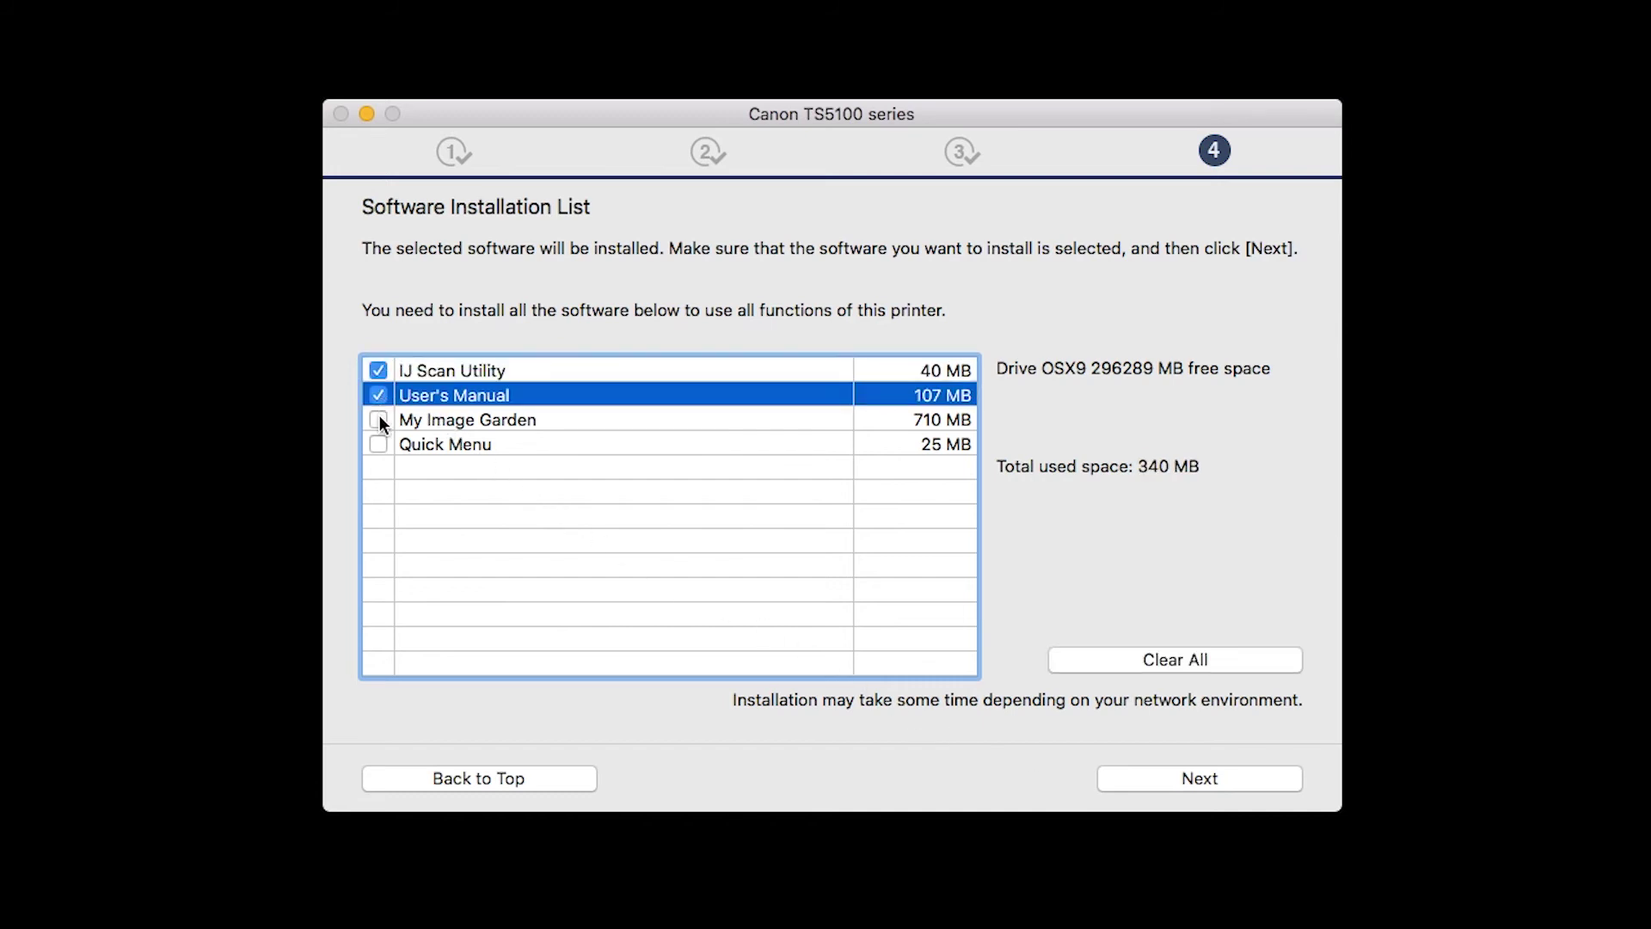
{"action": "left_click", "coordinate": [380, 418]}
{"action": "left_click", "coordinate": [378, 445]}
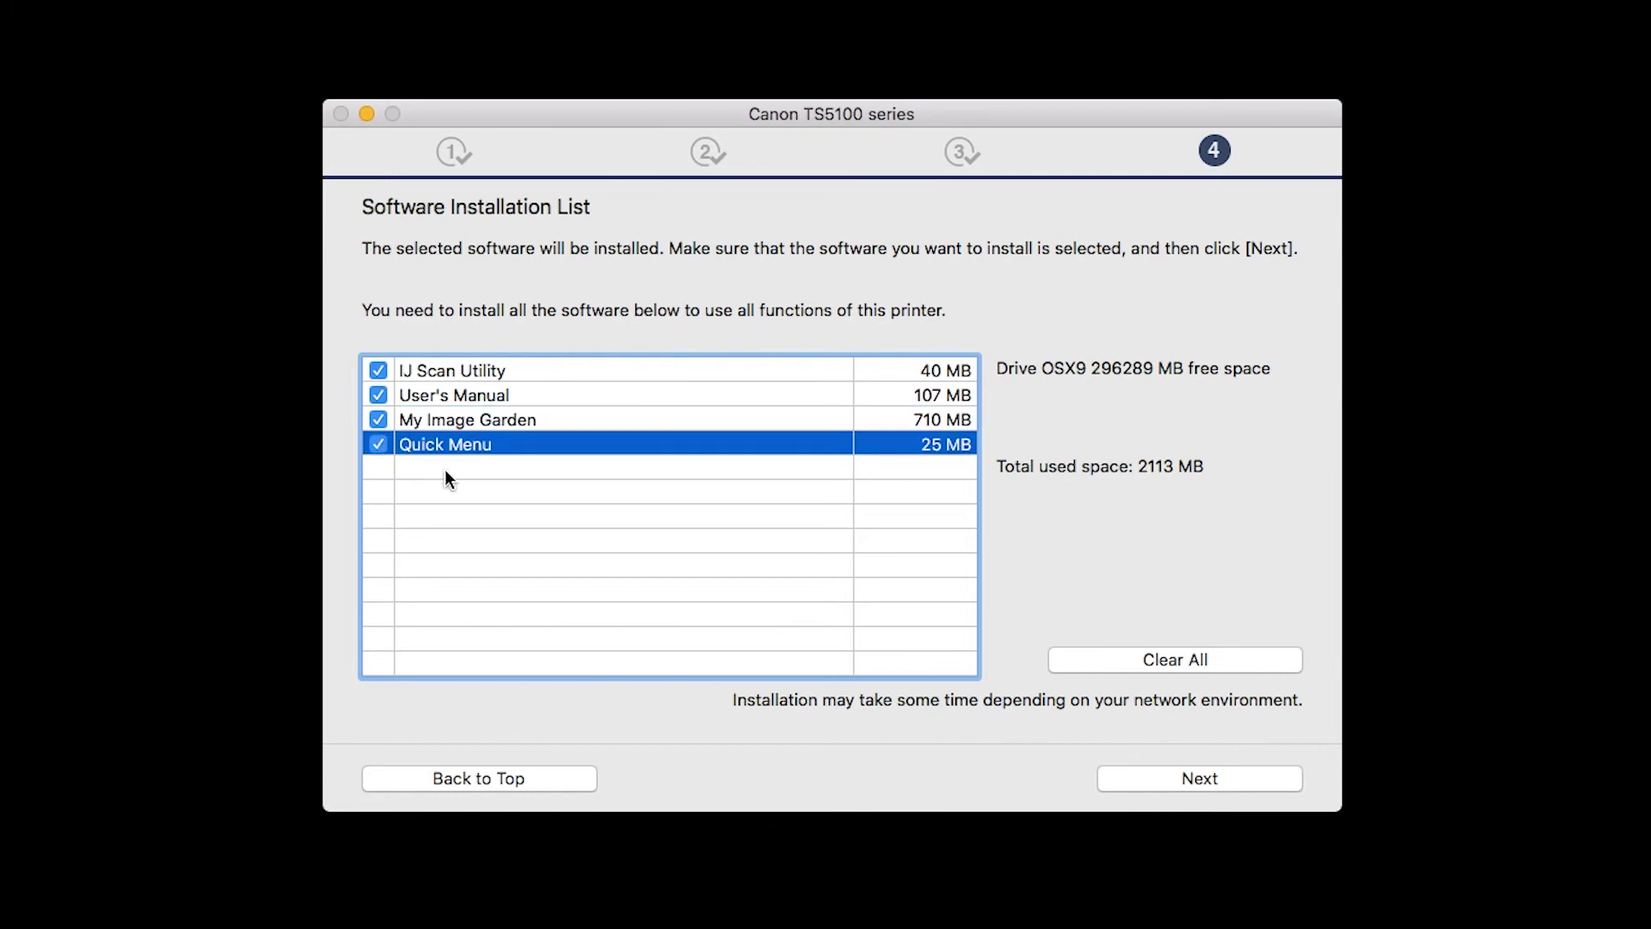
{"action": "left_click", "coordinate": [1183, 778]}
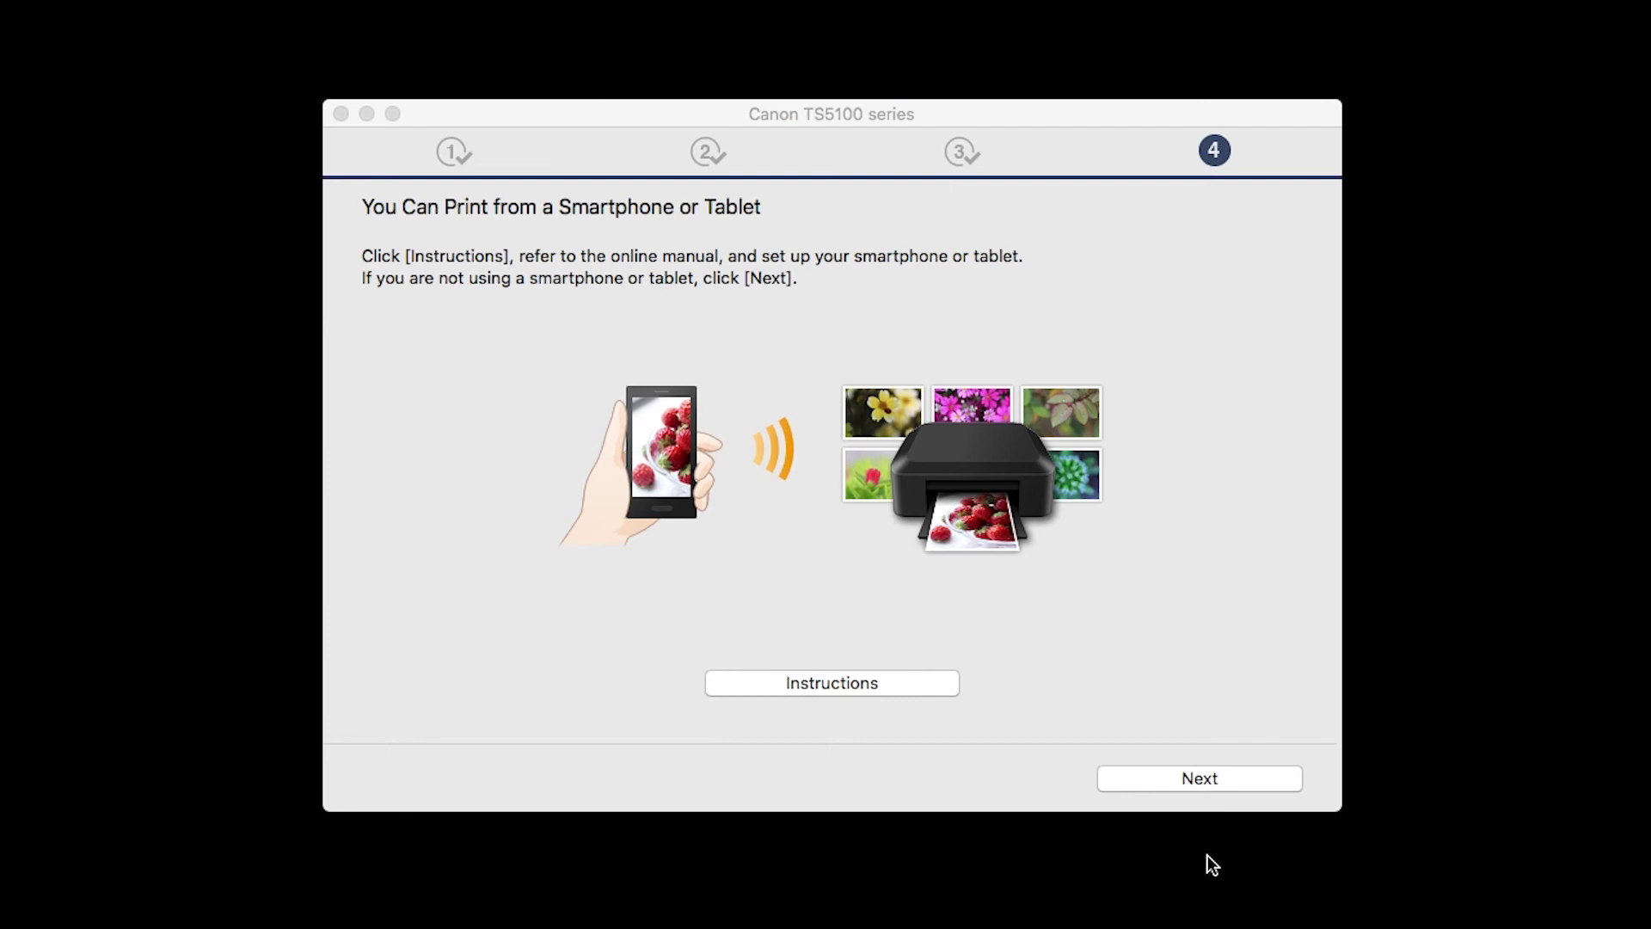
Skip the smartphone and User Registration pages and choose a desktop shortcut to the online manual.
{"action": "left_click", "coordinate": [1214, 782]}
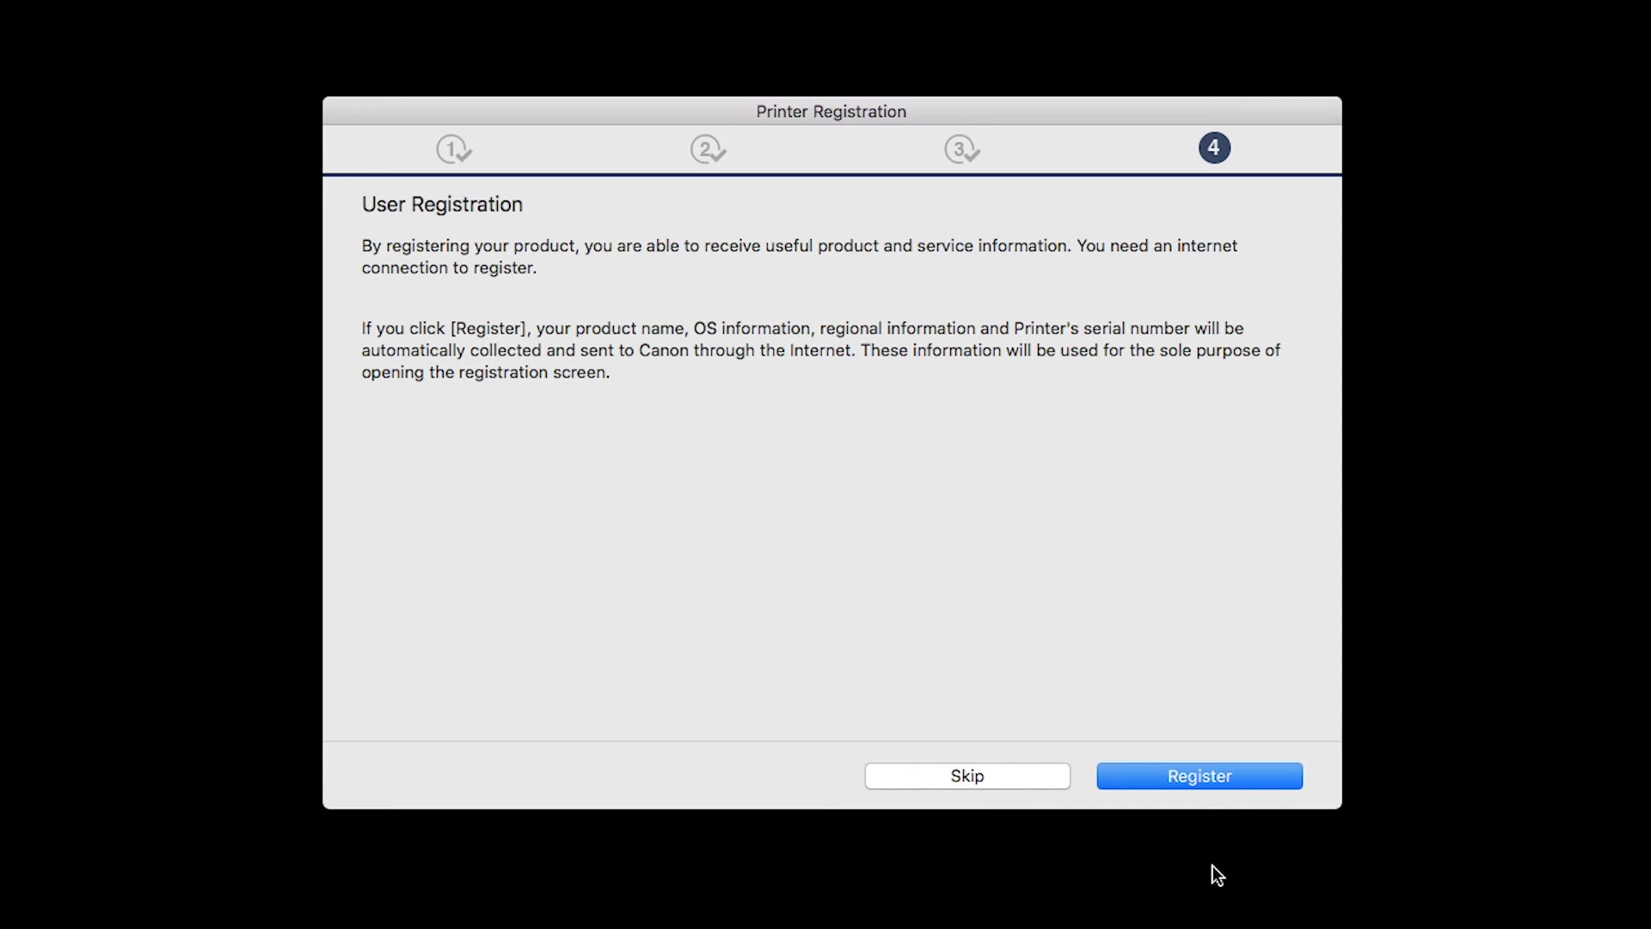
{"action": "left_click", "coordinate": [1219, 780]}
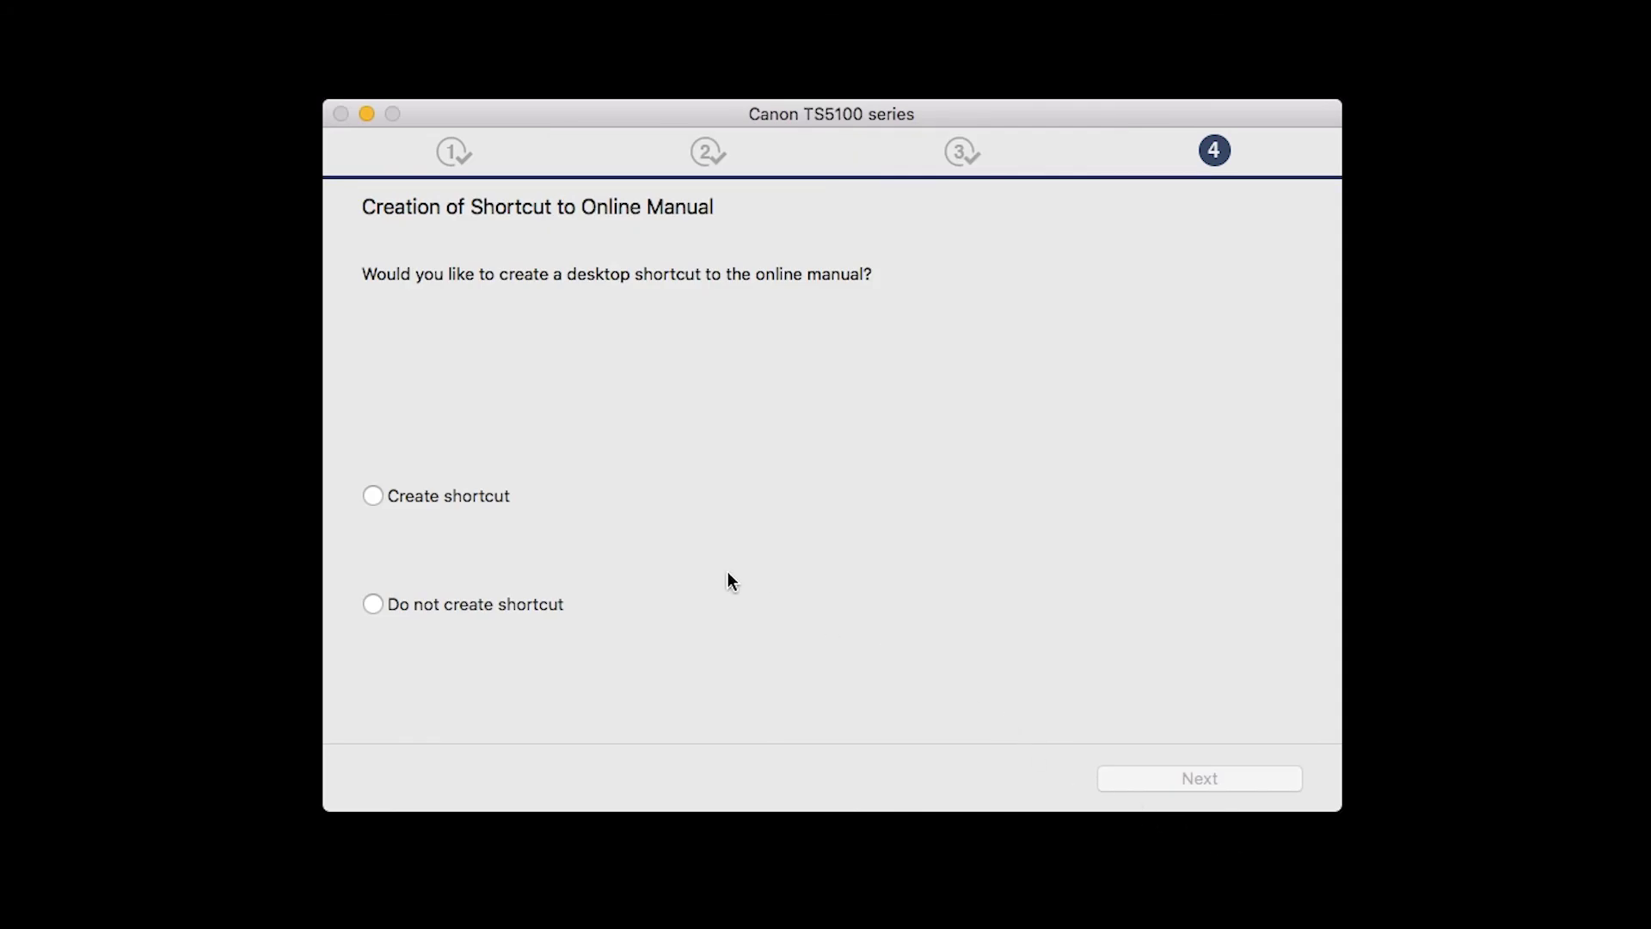
{"action": "left_click", "coordinate": [373, 496]}
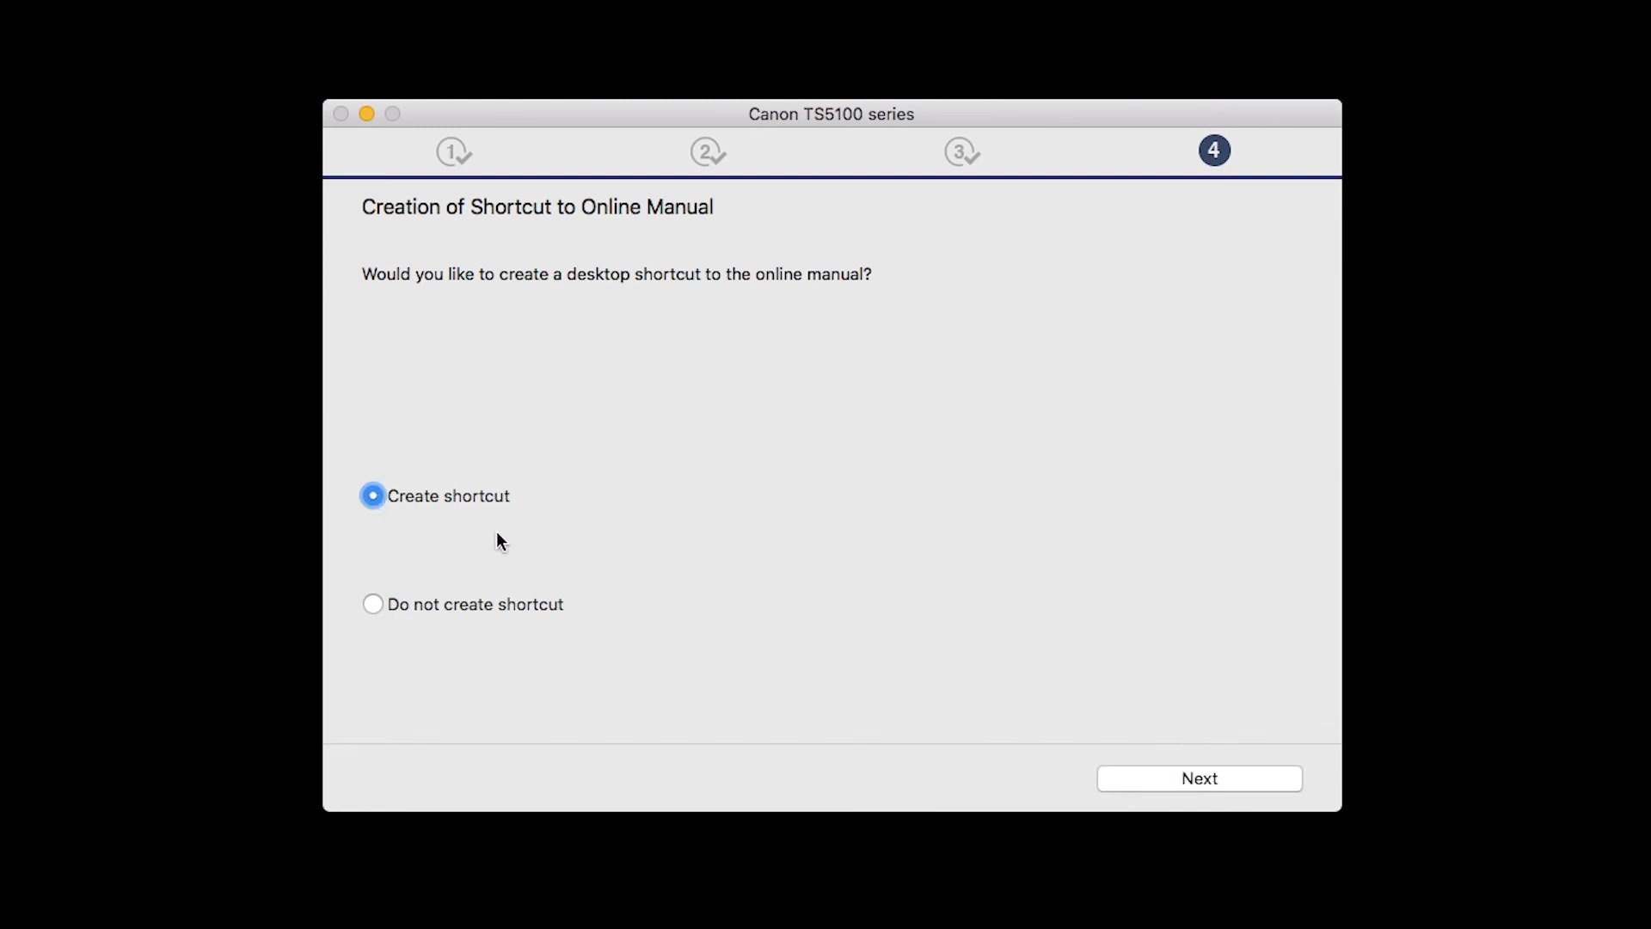
{"action": "left_click", "coordinate": [1200, 779]}
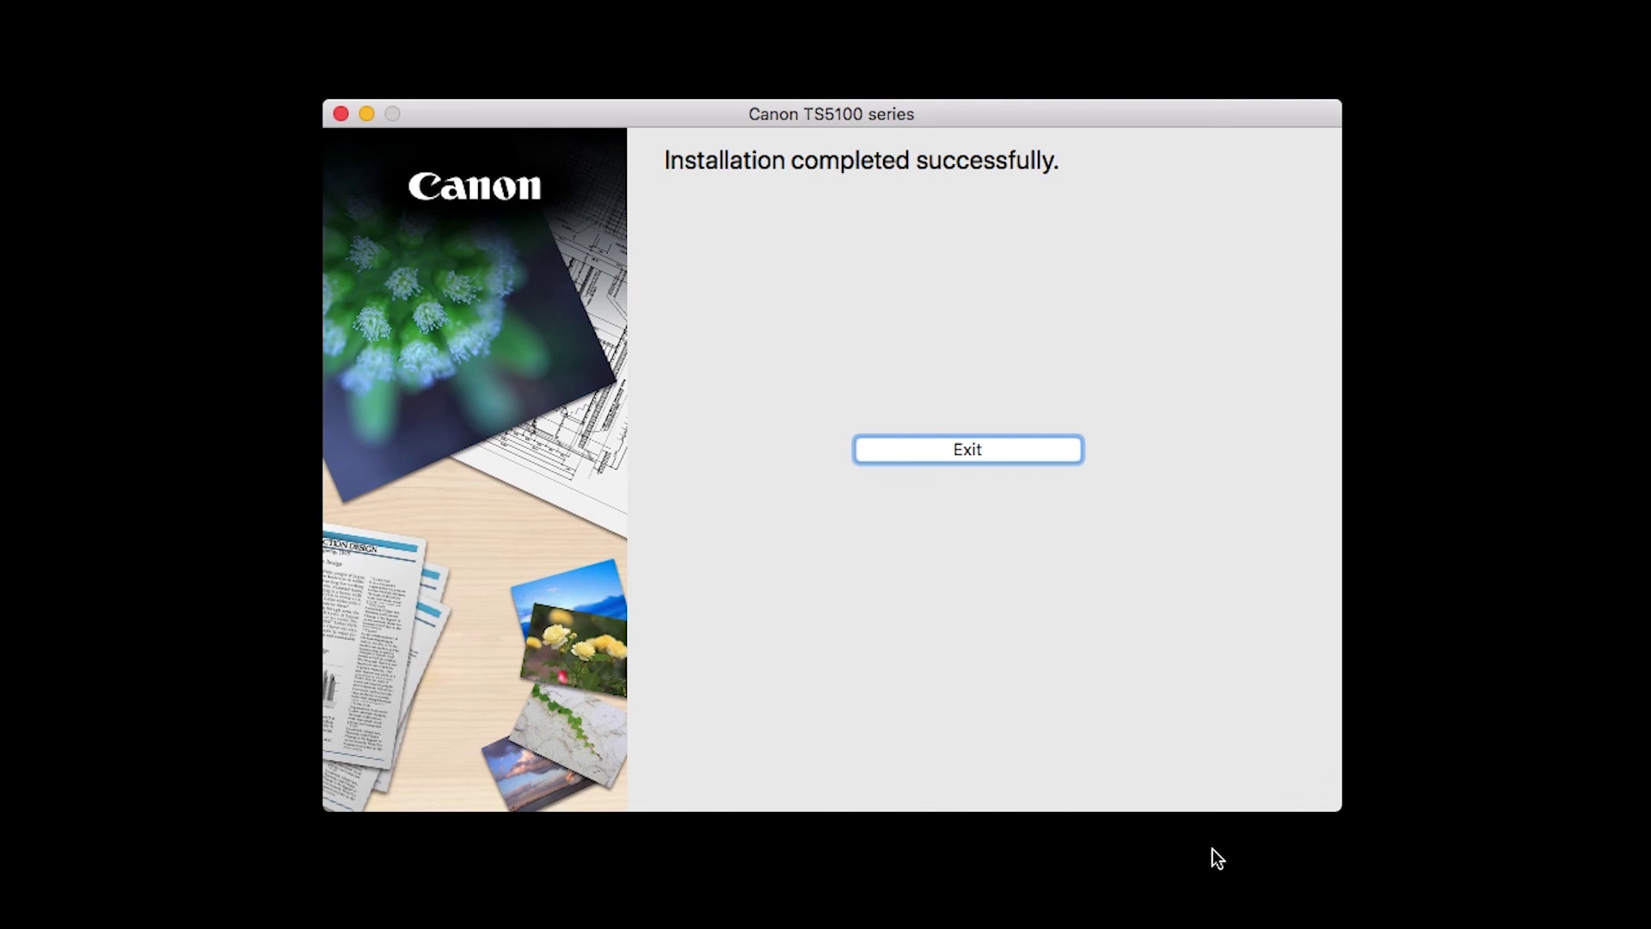
Exit the setup wizard from the 'Installation completed successfully' screen.
{"action": "left_click", "coordinate": [1003, 450]}
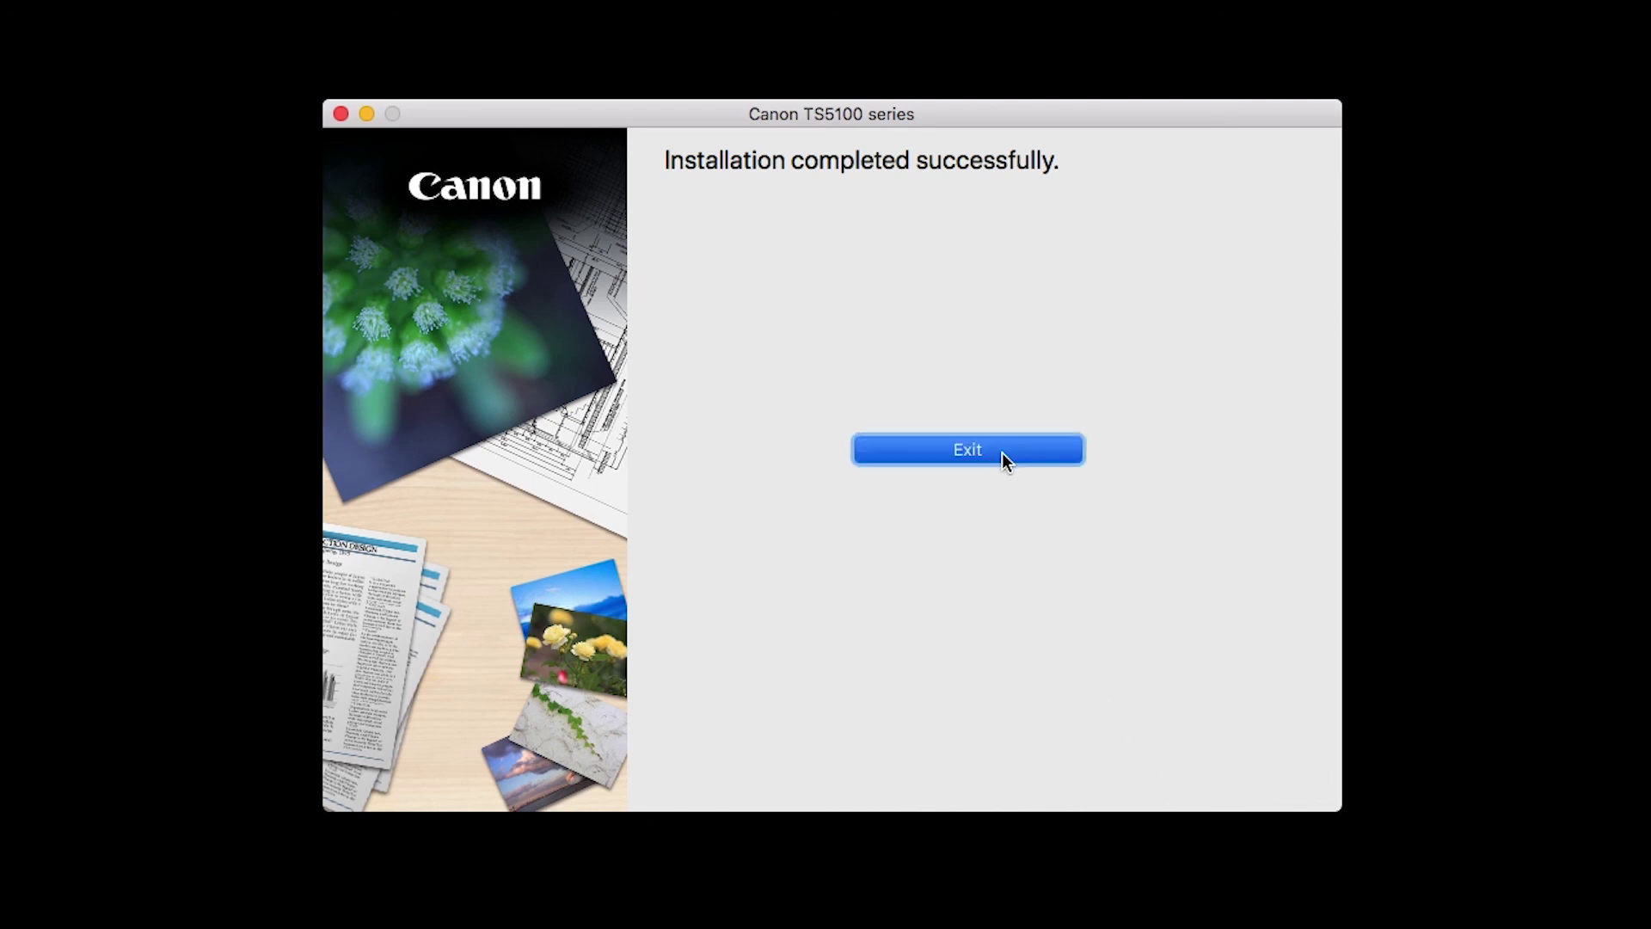